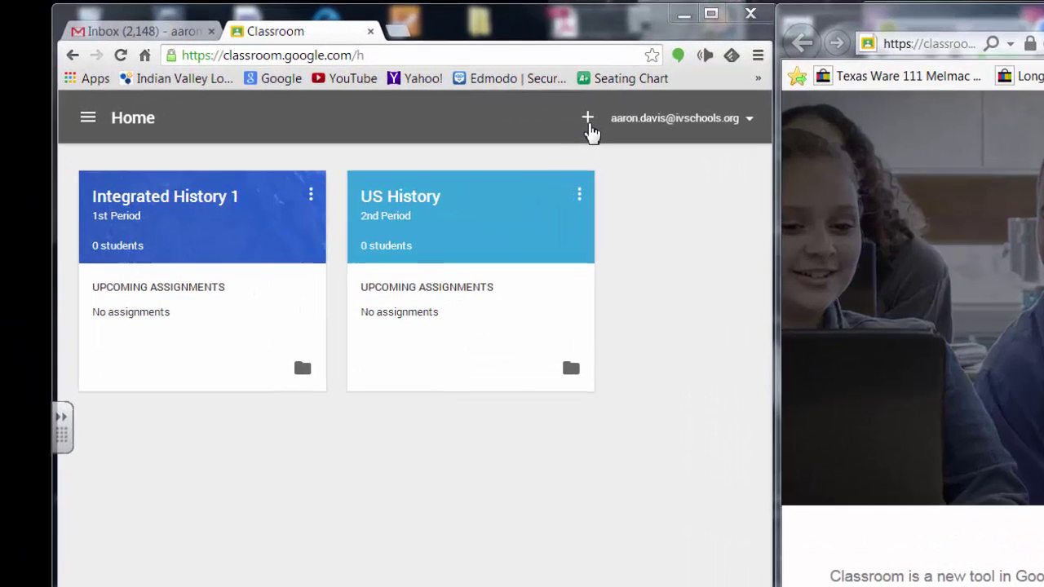
# - Create the class 'US Government' with section '8th Period', then return to the Home page
pyautogui.click(352, 78)
pyautogui.click(580, 162)
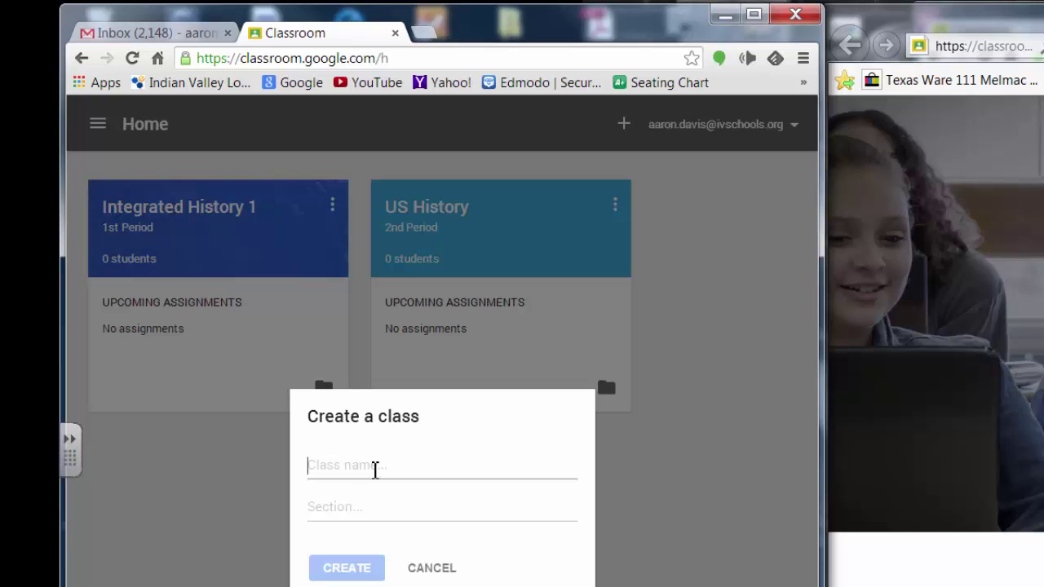
pyautogui.write('US Government')
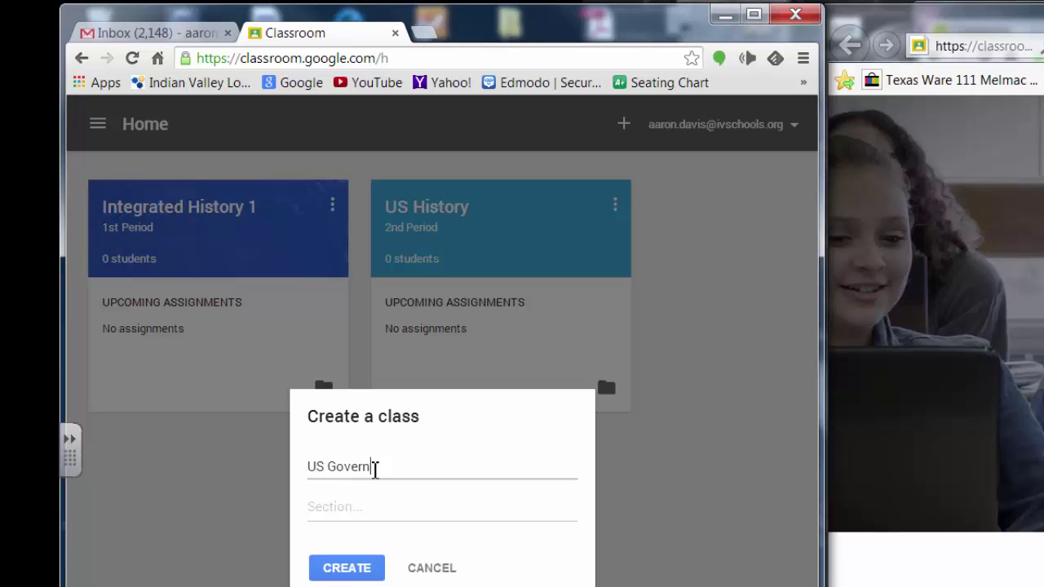
pyautogui.press('Tab')
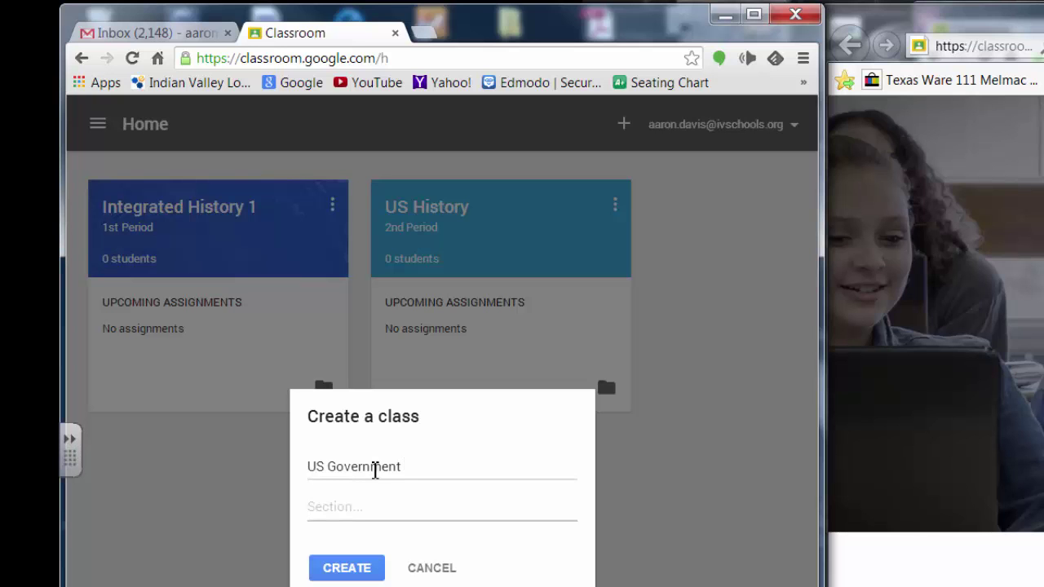
pyautogui.write('8th Period')
pyautogui.click(356, 568)
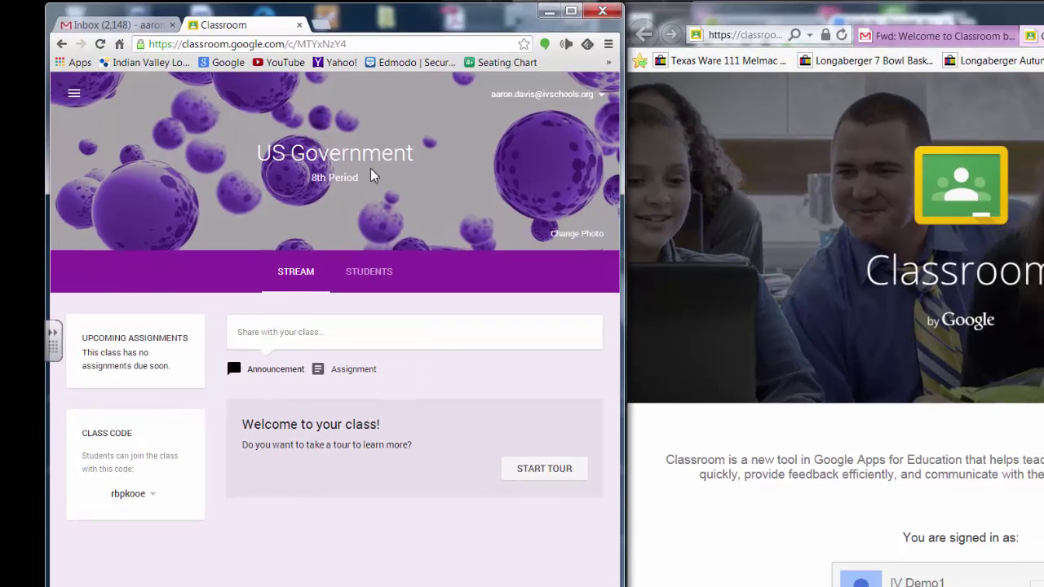
pyautogui.click(64, 97)
pyautogui.click(77, 145)
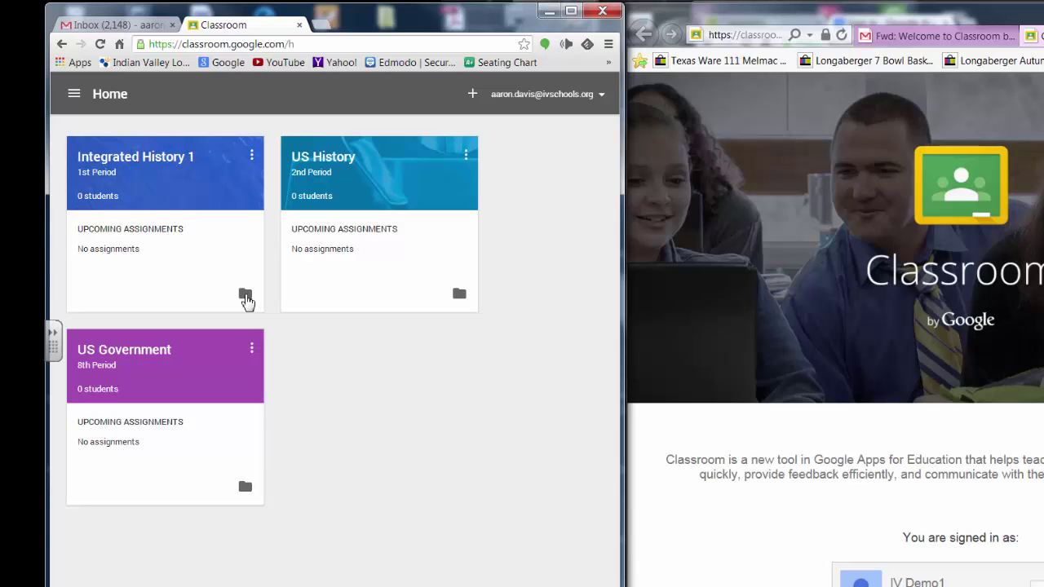
# - Open Integrated History 1's folder in Drive and browse the US Government, US History and World History folders
pyautogui.click(245, 296)
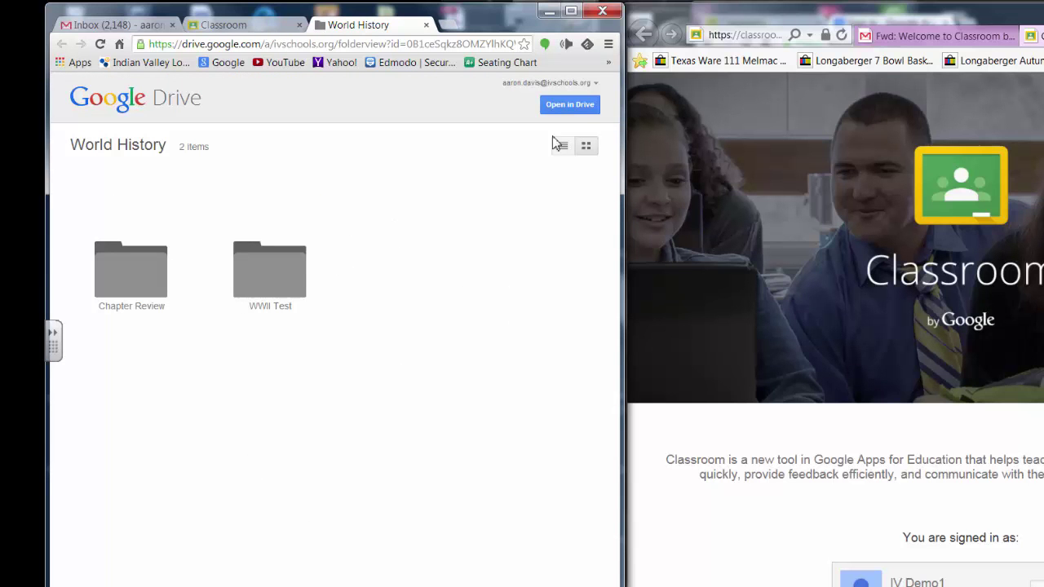
pyautogui.click(571, 108)
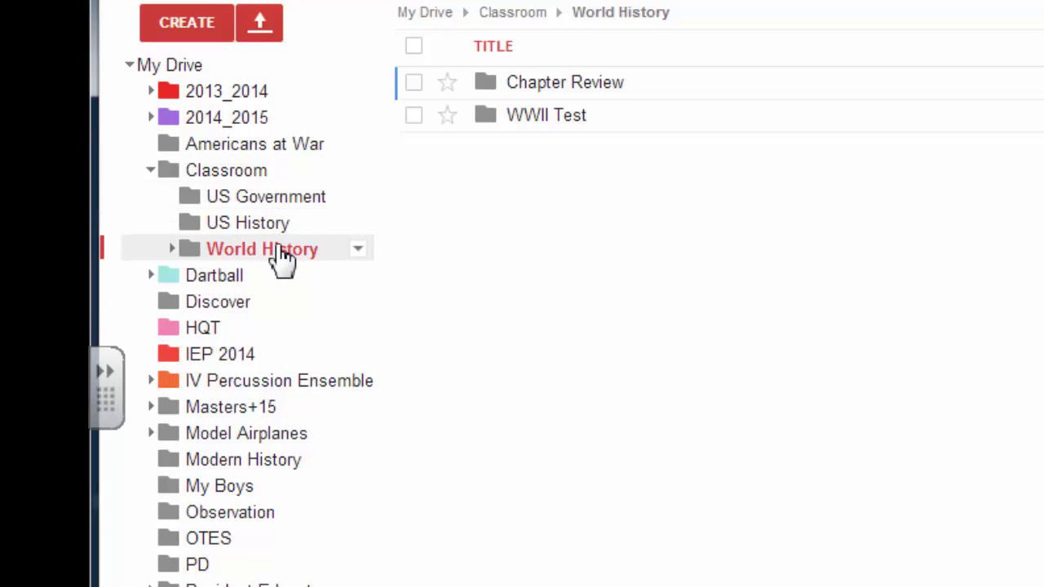
pyautogui.click(273, 200)
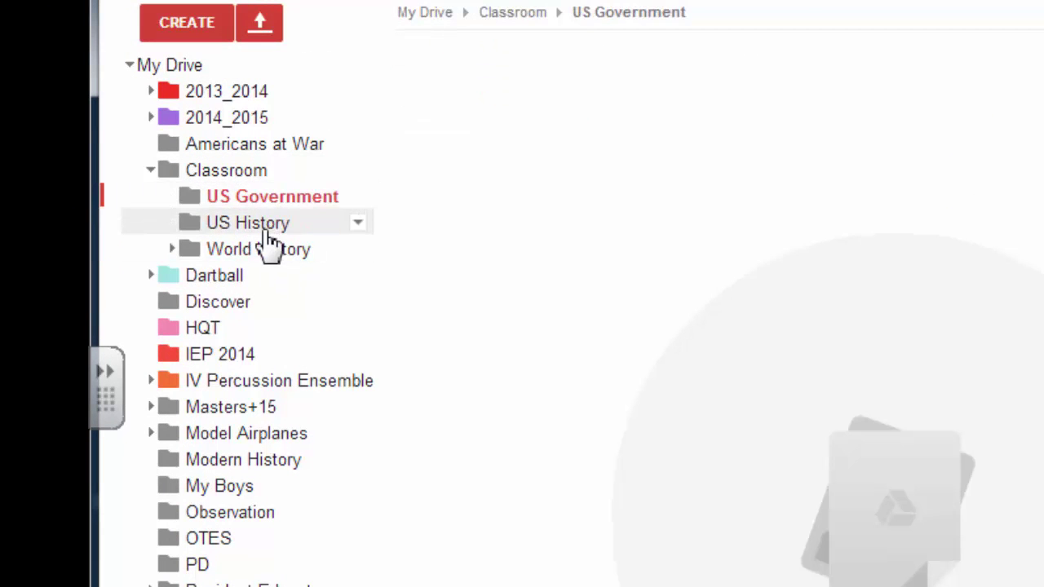
pyautogui.click(267, 230)
pyautogui.click(261, 249)
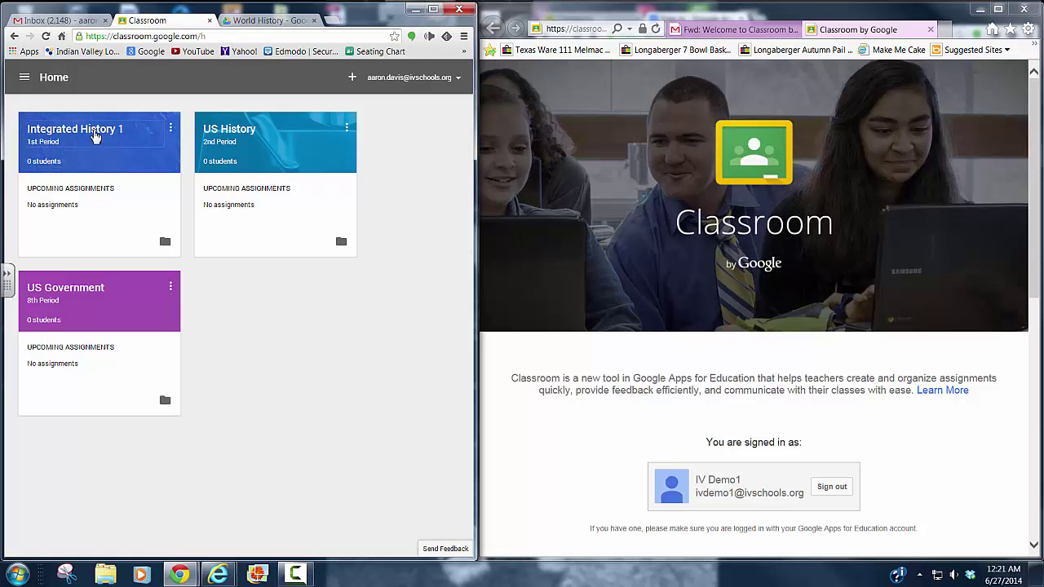
# - Open Integrated History 1, then join it from the student account by entering the class code
pyautogui.click(94, 136)
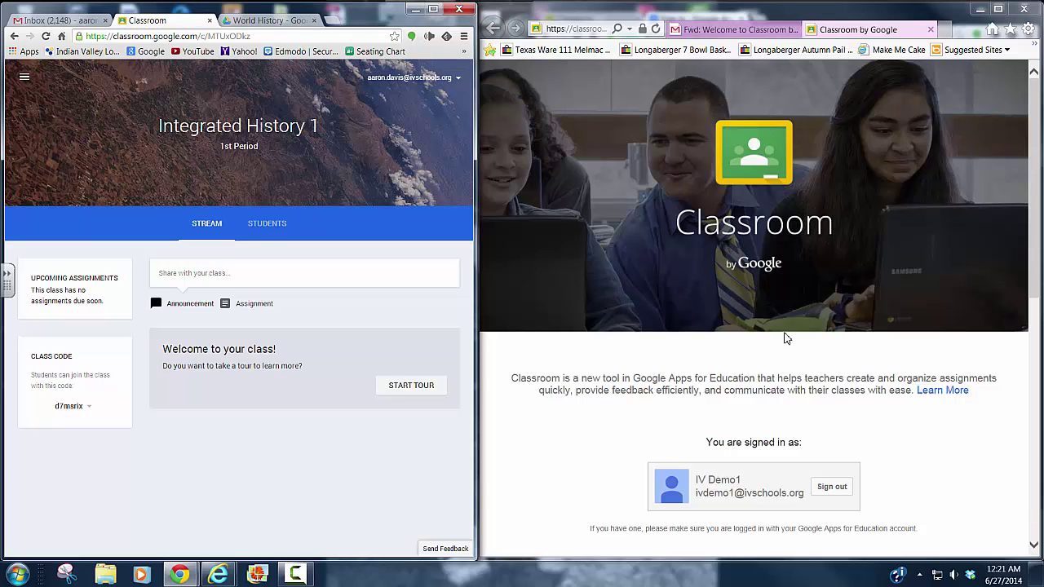
pyautogui.scroll(-3, 762, 353)
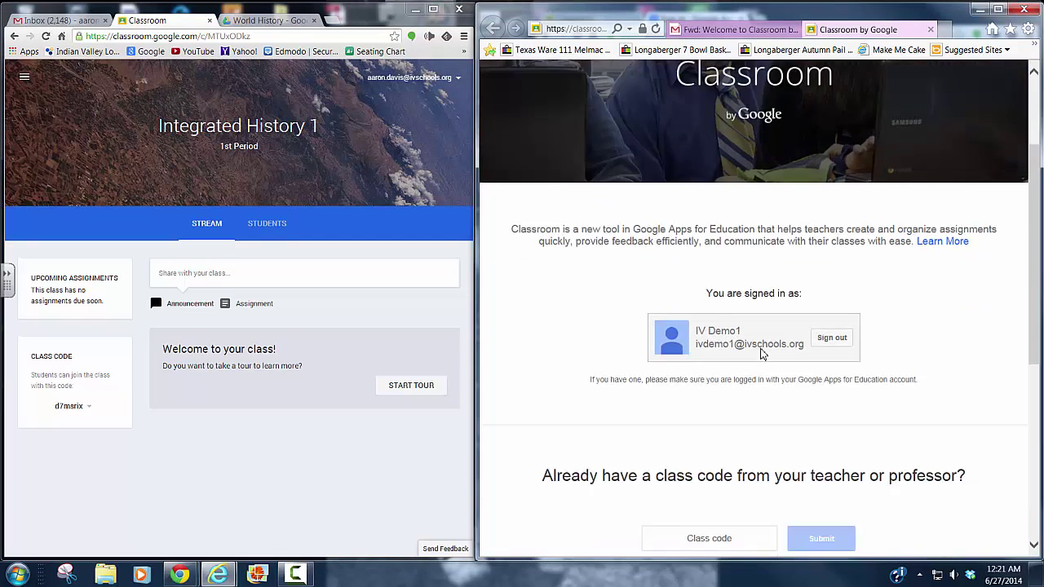
pyautogui.click(714, 463)
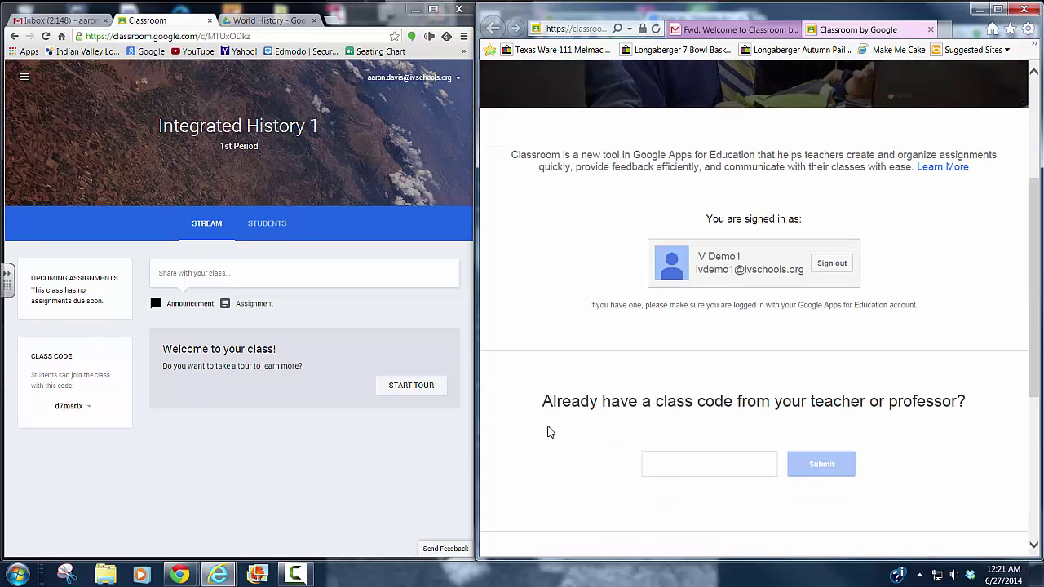
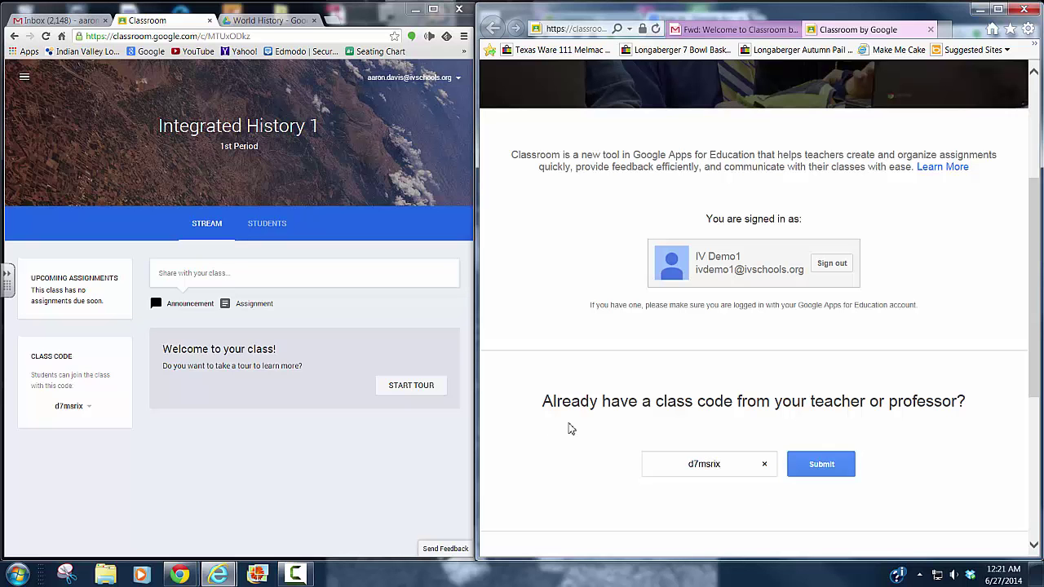
pyautogui.click(833, 469)
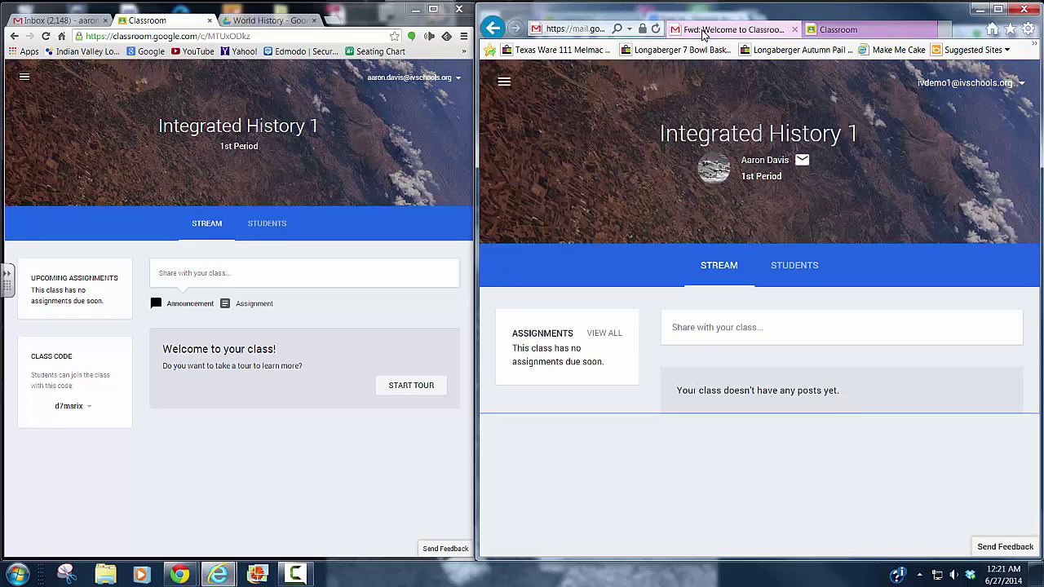
pyautogui.click(703, 31)
pyautogui.click(513, 170)
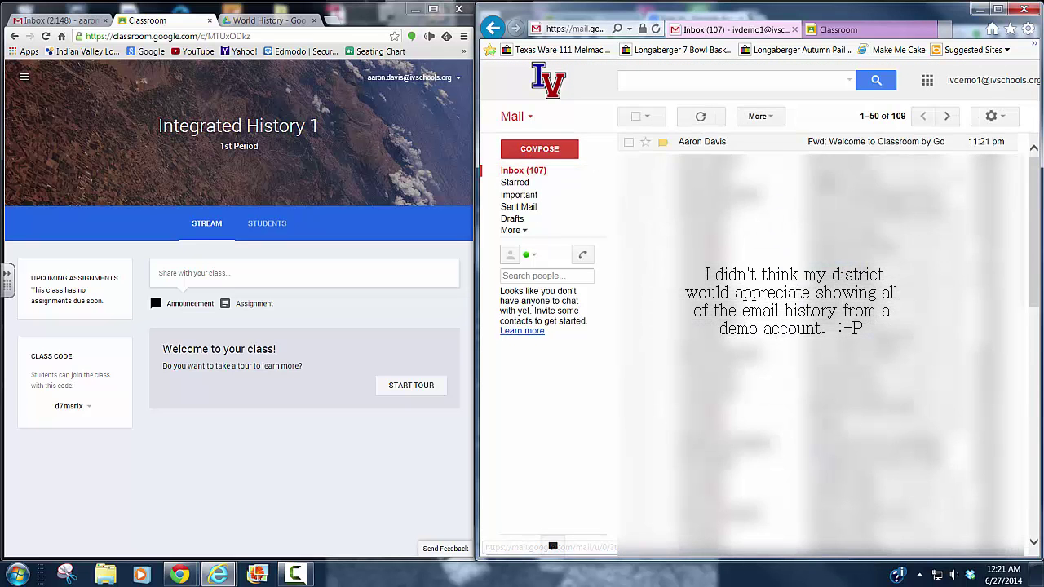
pyautogui.click(856, 31)
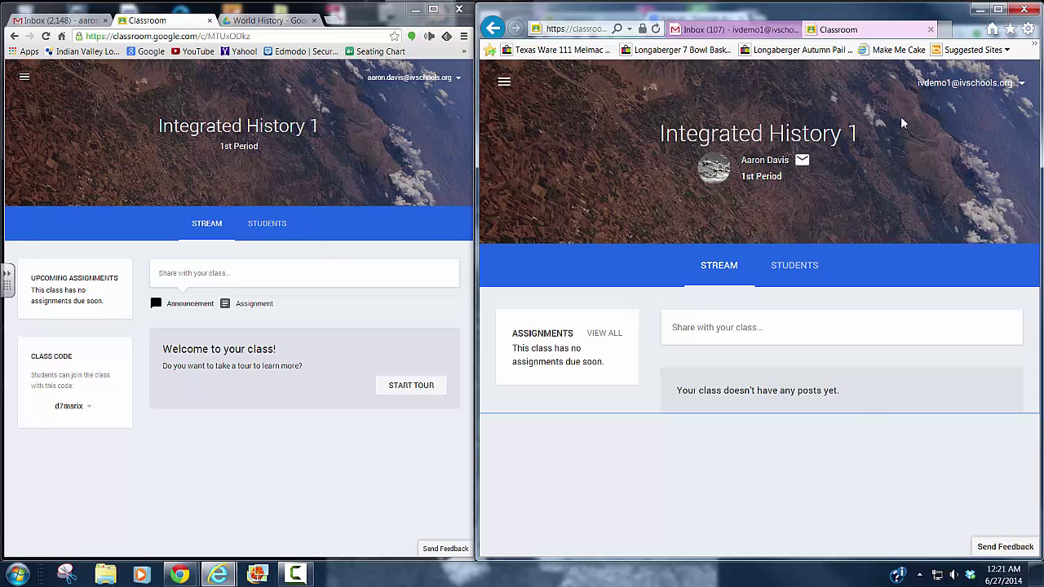
pyautogui.click(258, 227)
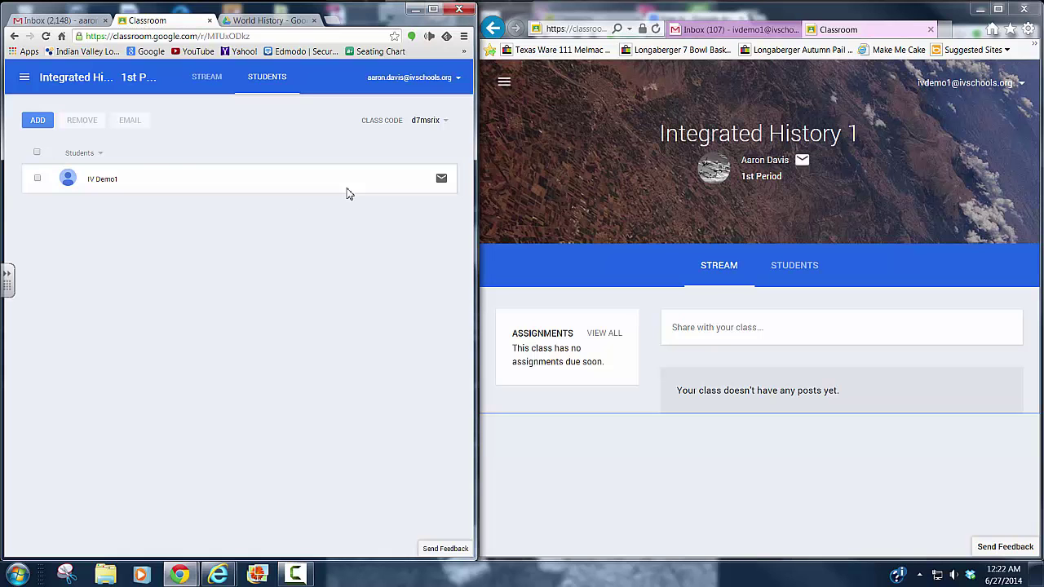
pyautogui.click(206, 78)
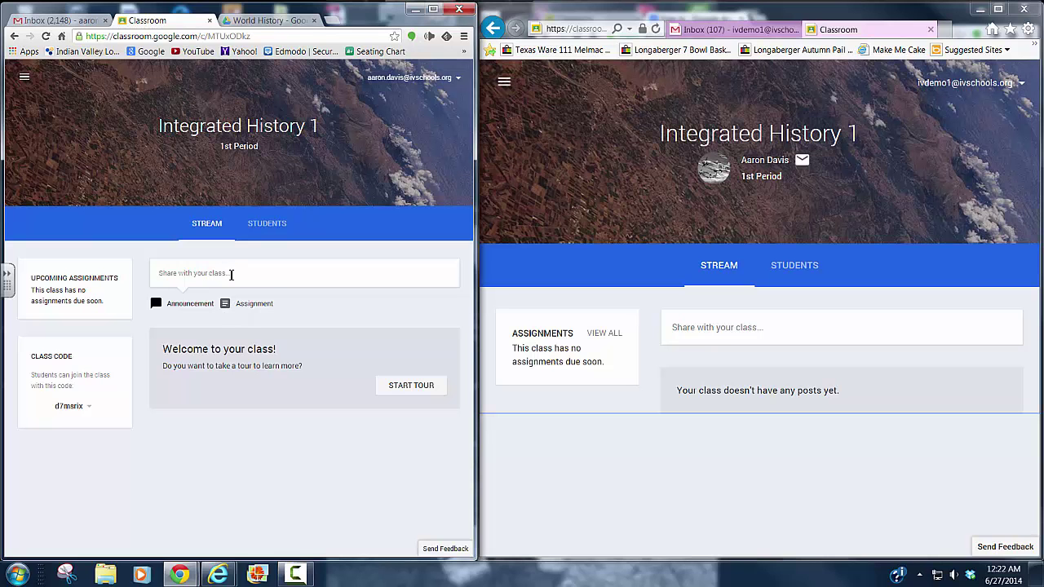
# - Post the announcement 'Welcome to Google Classroom.' and display it in the student's stream
pyautogui.click(189, 277)
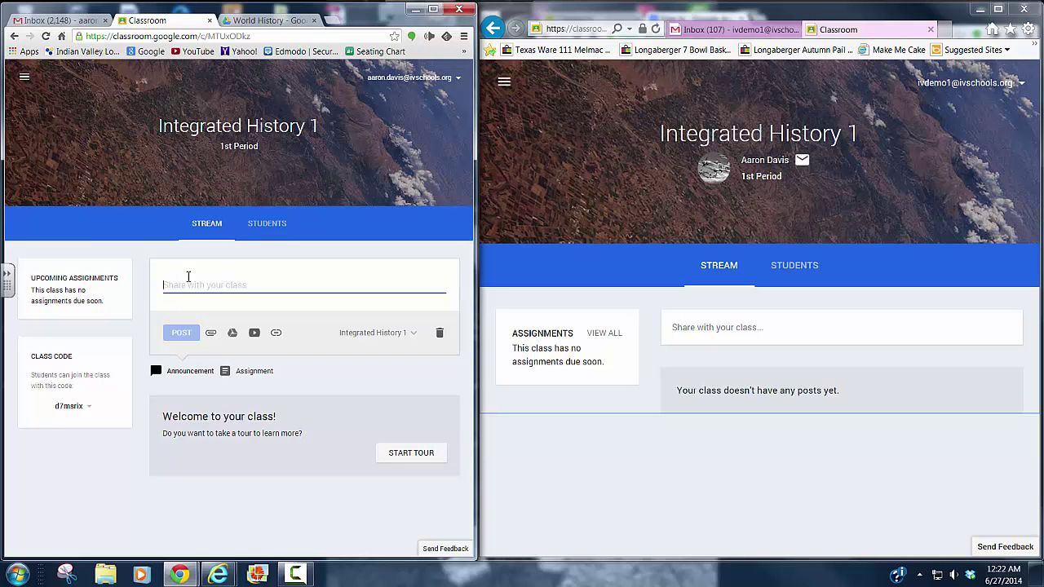
pyautogui.write('Welcome to')
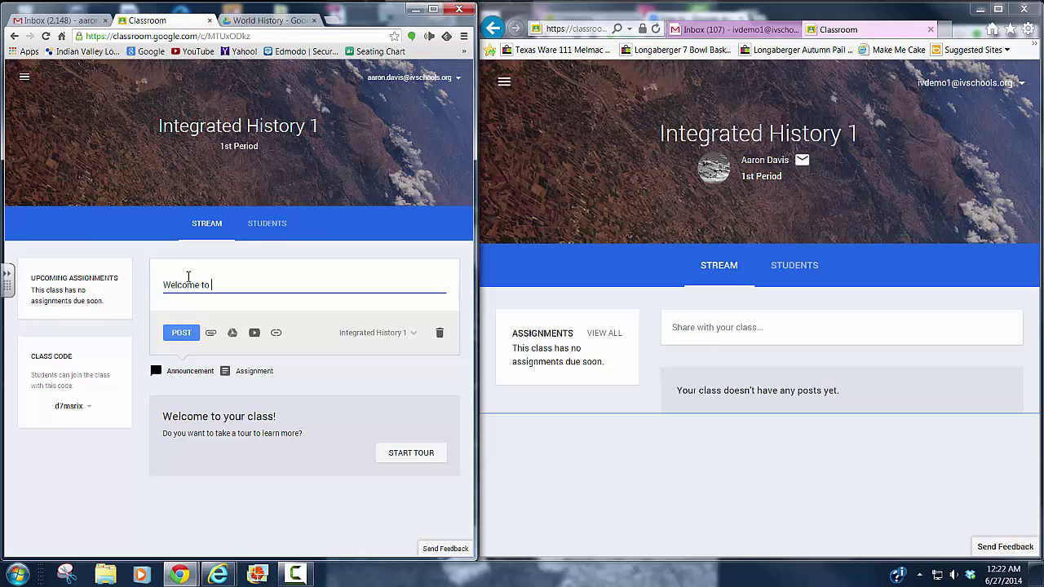
pyautogui.write(' Google Classroom.')
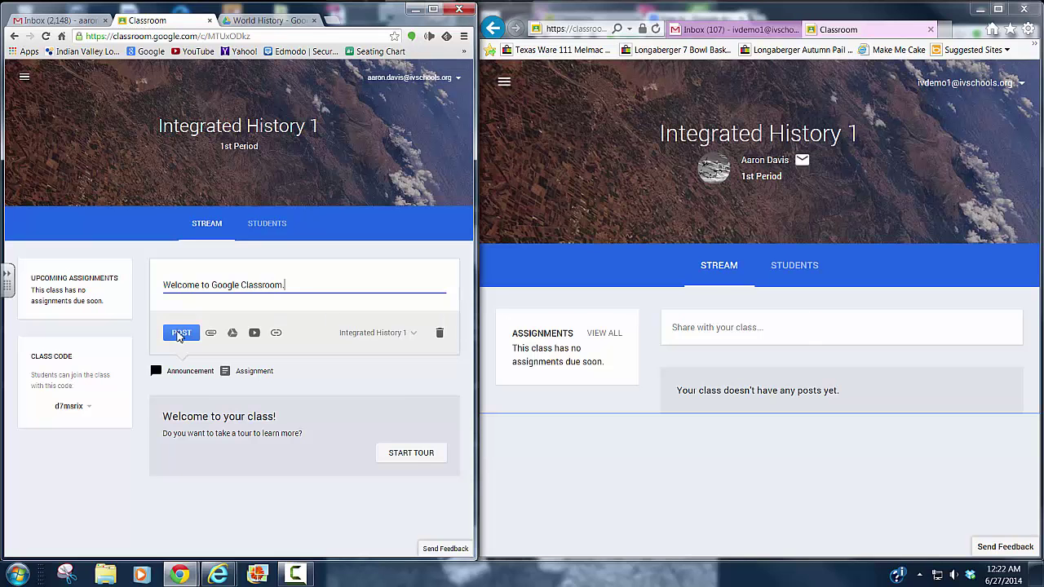
pyautogui.click(179, 333)
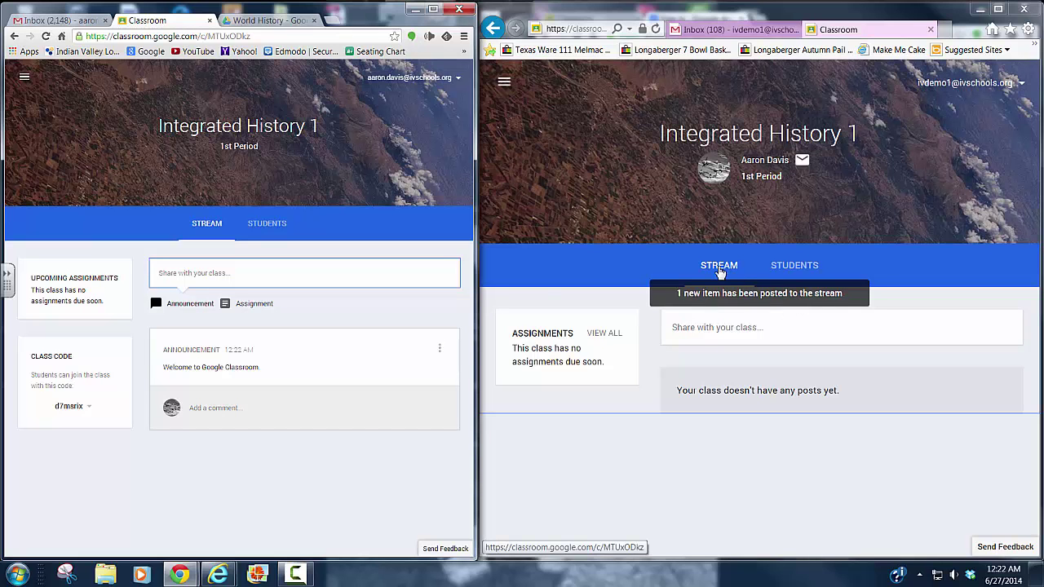
pyautogui.click(720, 272)
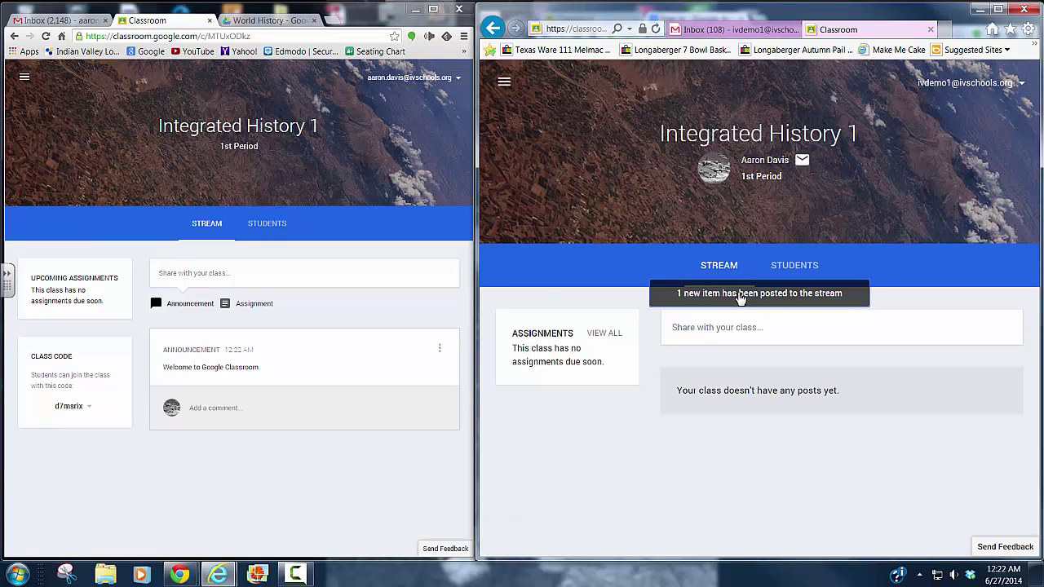
pyautogui.click(740, 299)
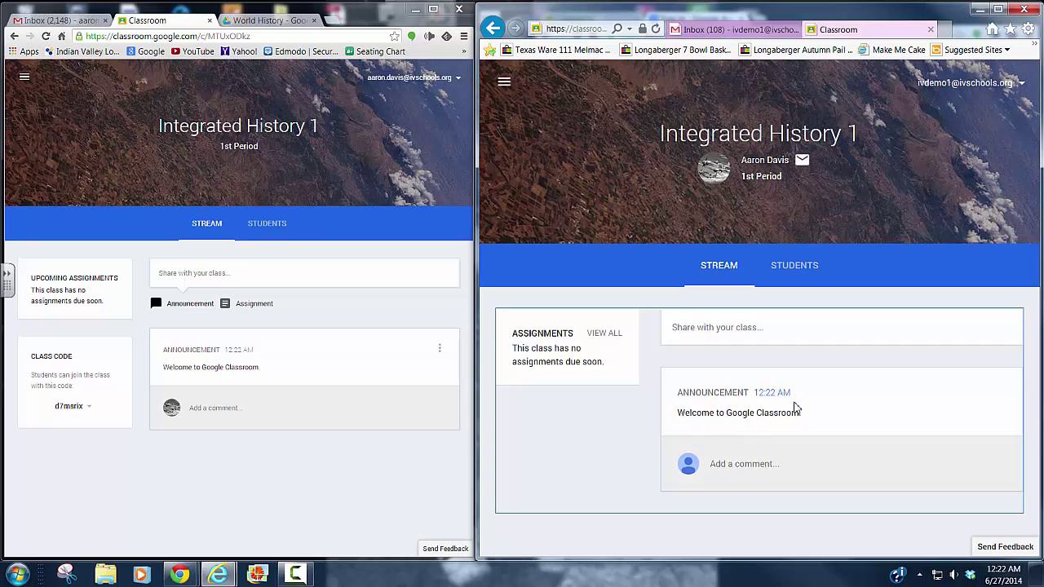
# - Create the 'Chapter 1 Review' assignment due June 30, 2014, and assign it to the class
pyautogui.click(245, 305)
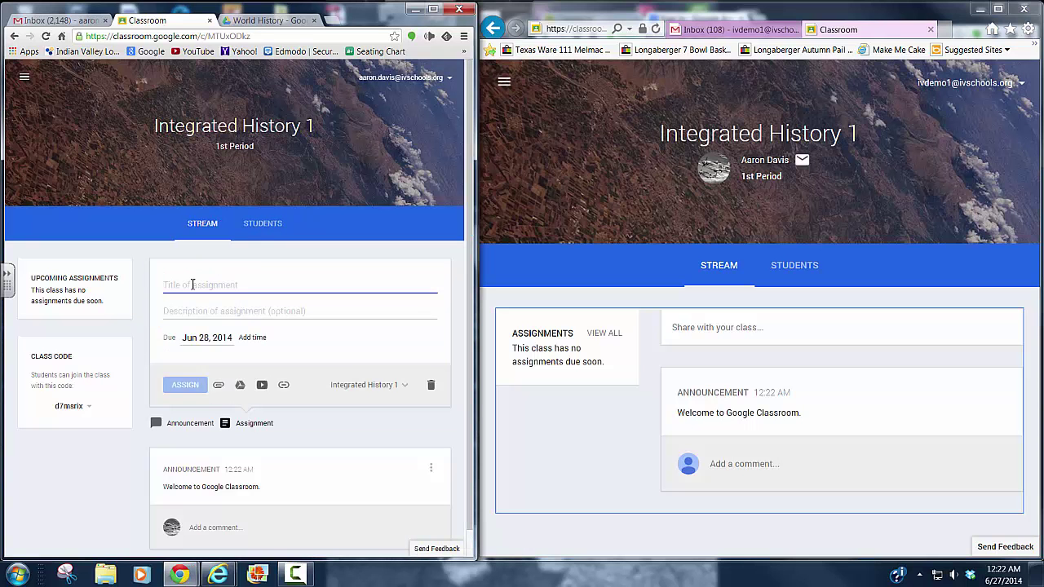
pyautogui.write('Chapter 1 Review')
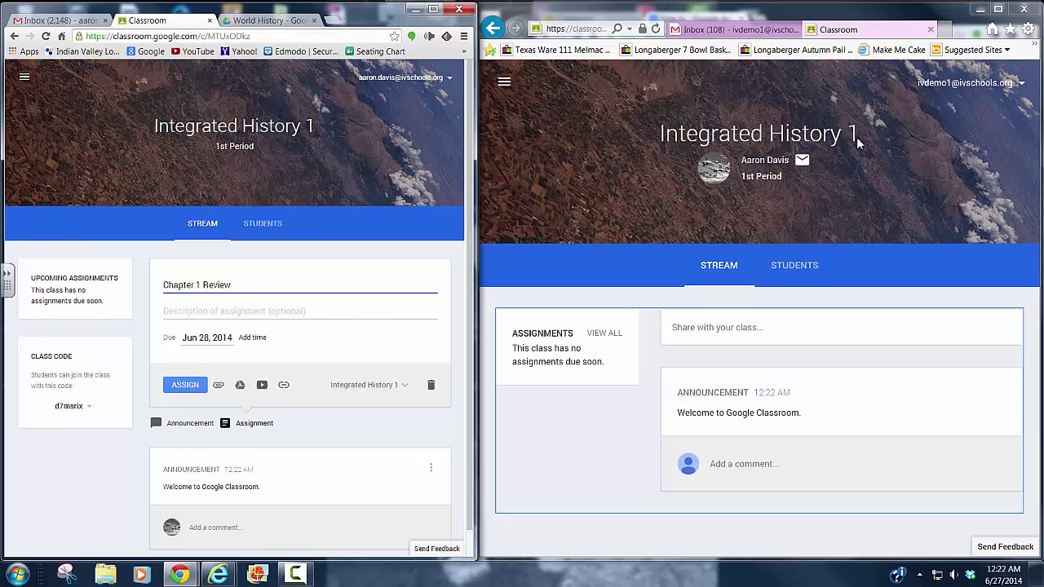
pyautogui.click(223, 311)
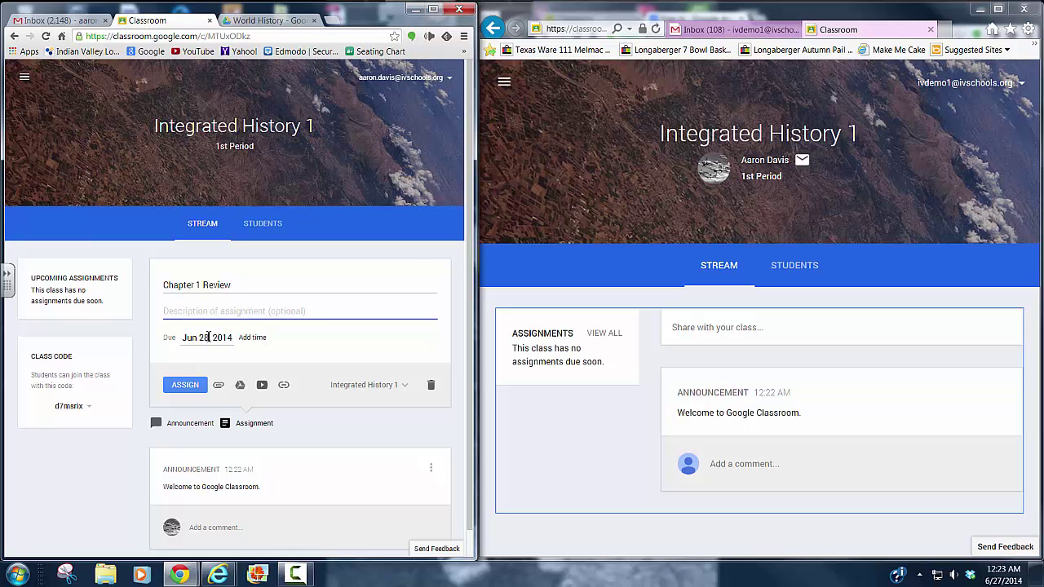
pyautogui.click(208, 337)
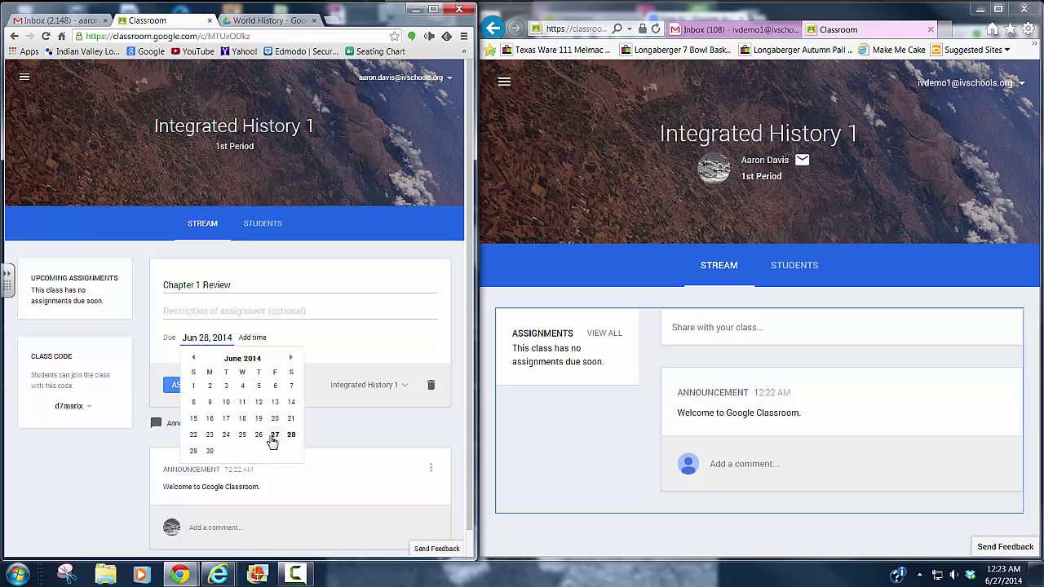
pyautogui.click(210, 451)
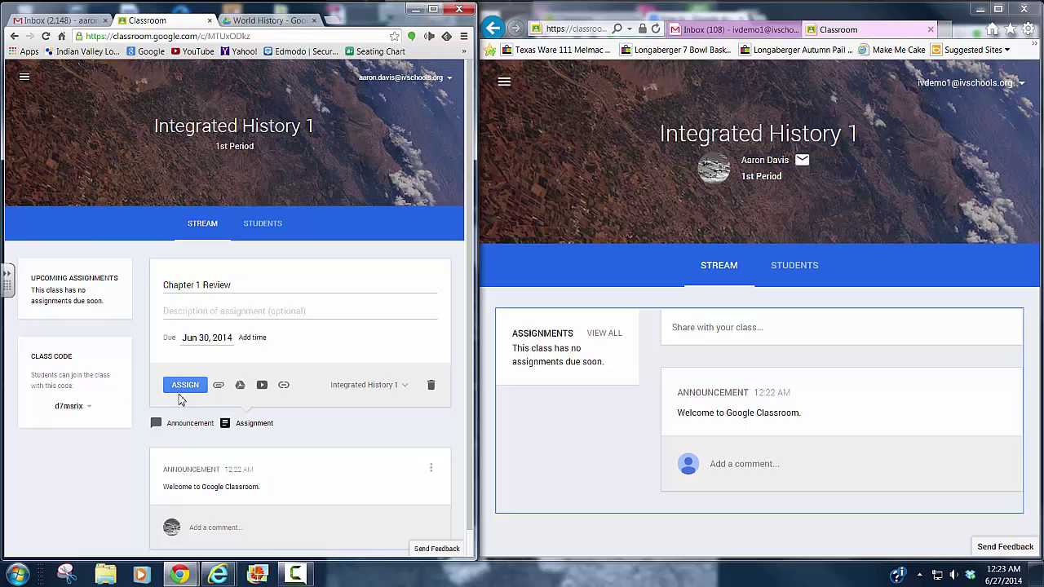
pyautogui.click(186, 389)
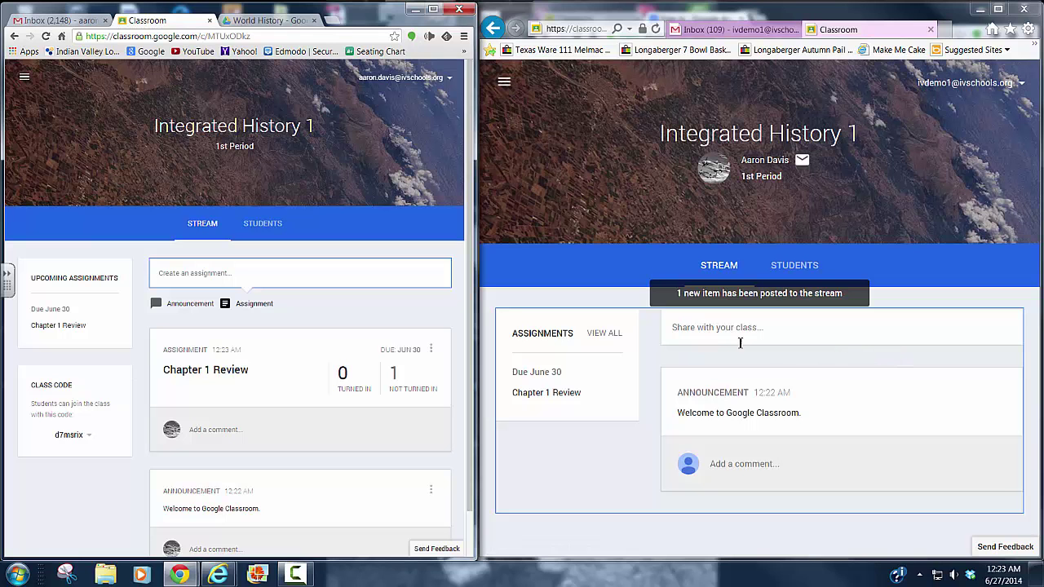
# - As the student, refresh the stream, open Chapter 1 Review and step through its introductory tour
pyautogui.click(729, 299)
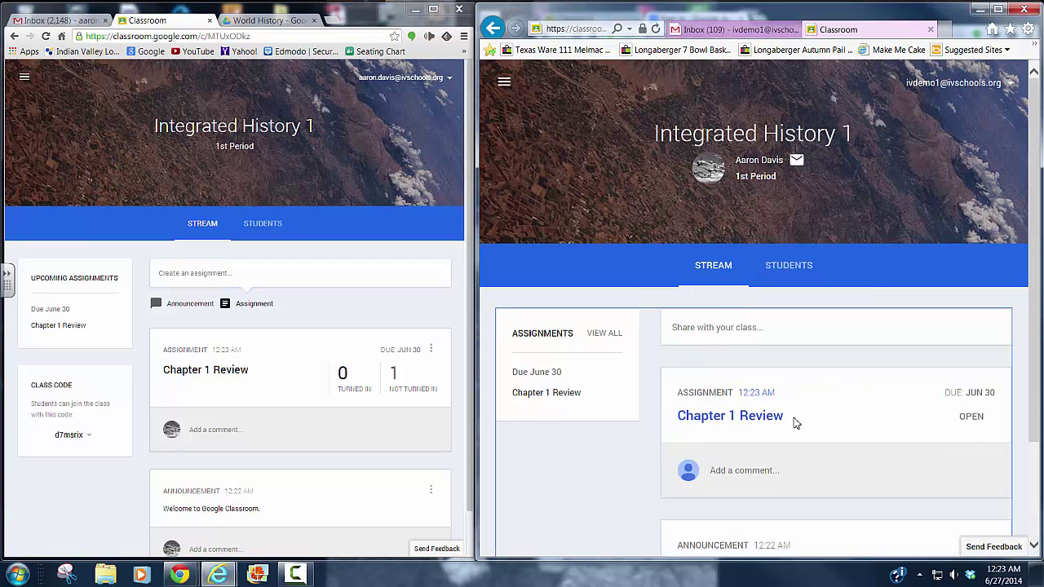
pyautogui.click(762, 419)
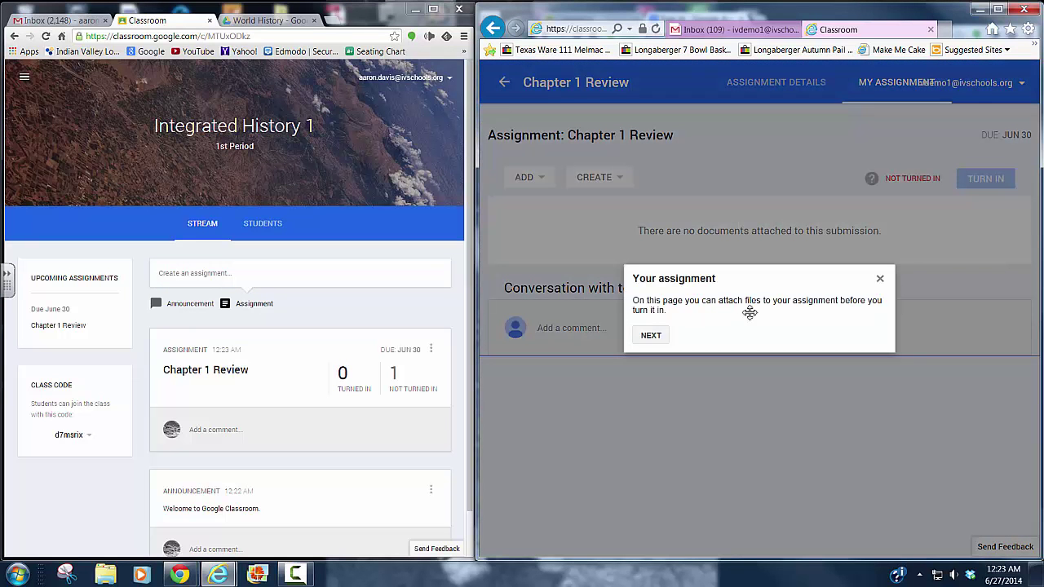
pyautogui.click(650, 336)
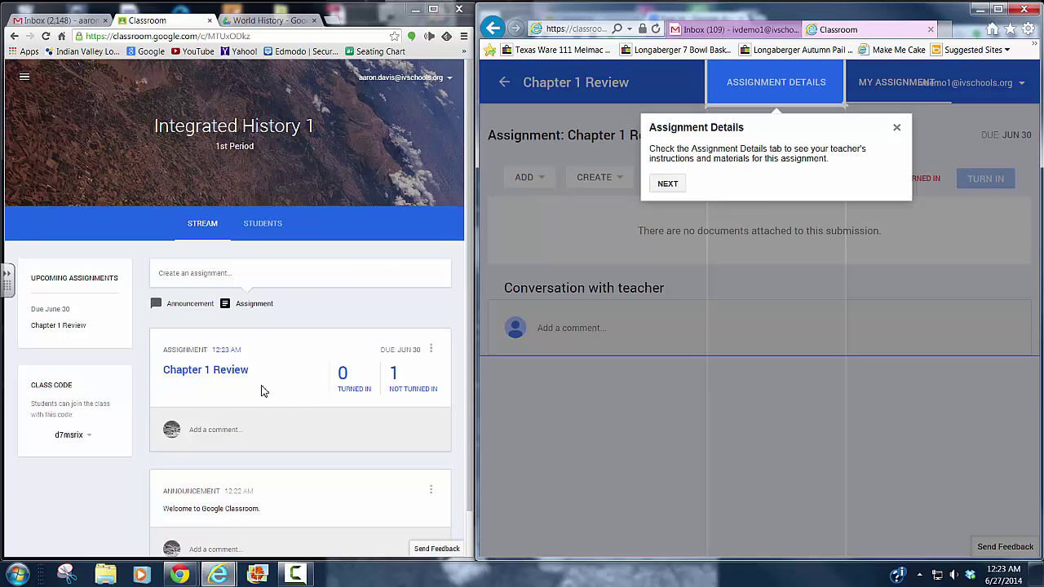
pyautogui.click(662, 185)
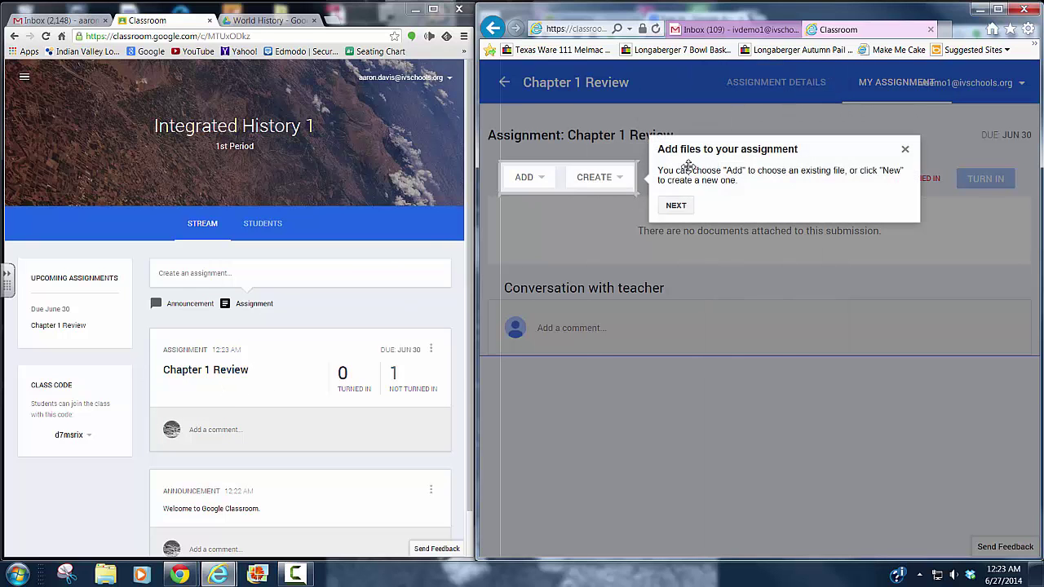
pyautogui.click(676, 205)
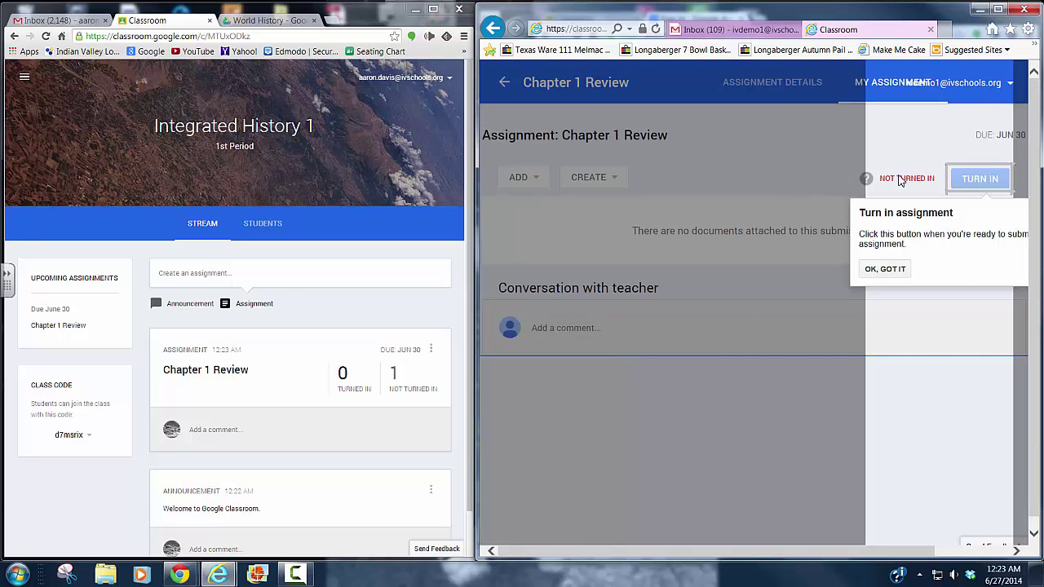
pyautogui.click(886, 272)
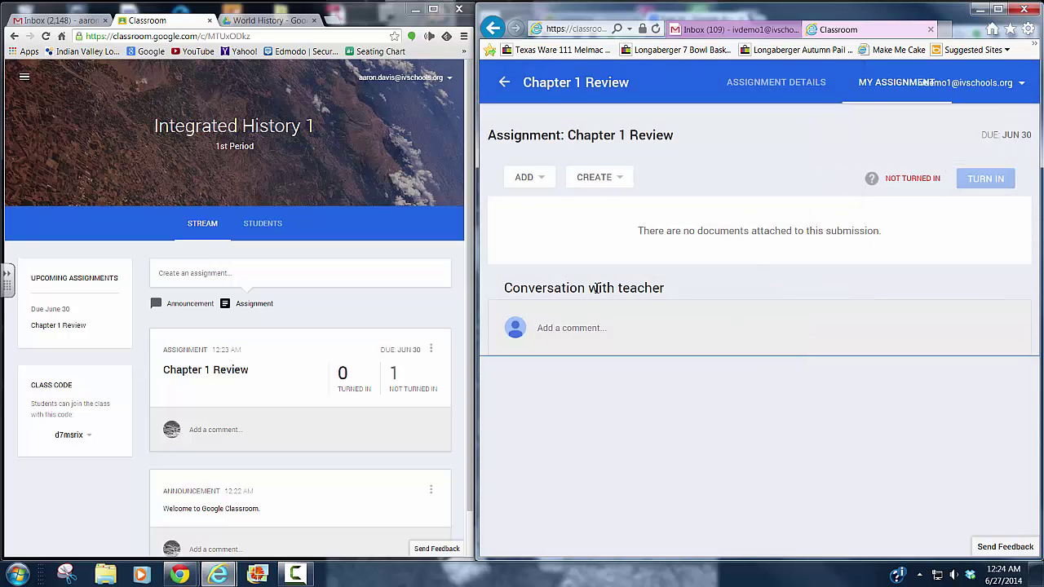
# - As the student, comment 'Do we do all the questions or just the first 10?', then open the teacher's submissions
pyautogui.click(603, 328)
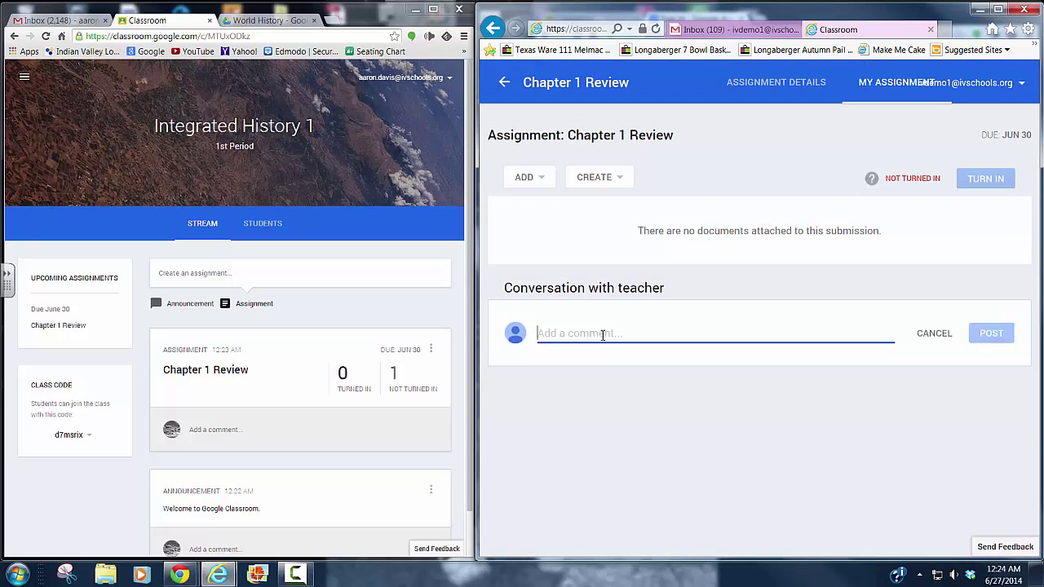
pyautogui.write('Do we a')
pyautogui.write('o all the questions or just the first 10?')
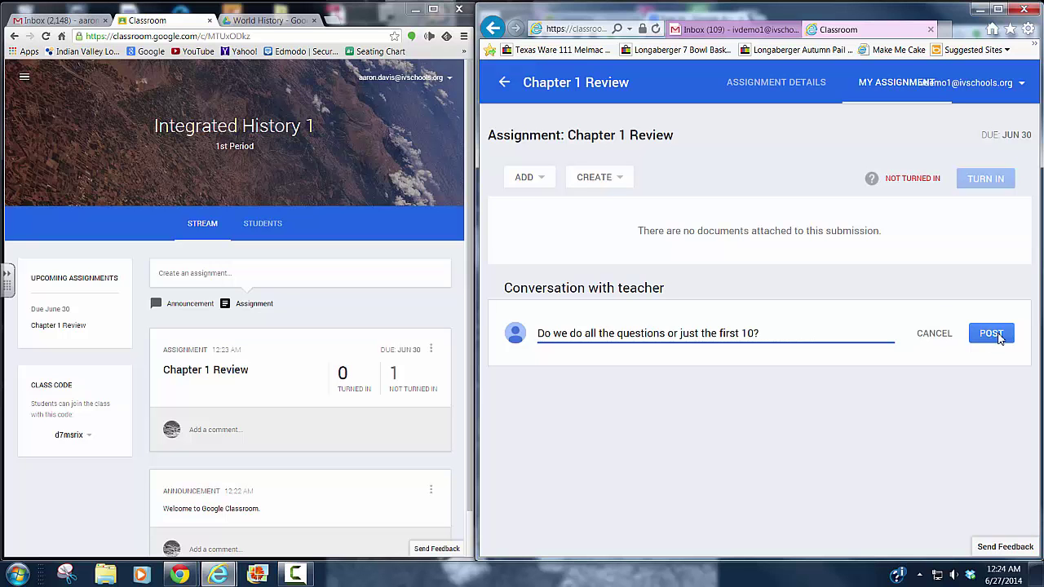
pyautogui.click(993, 334)
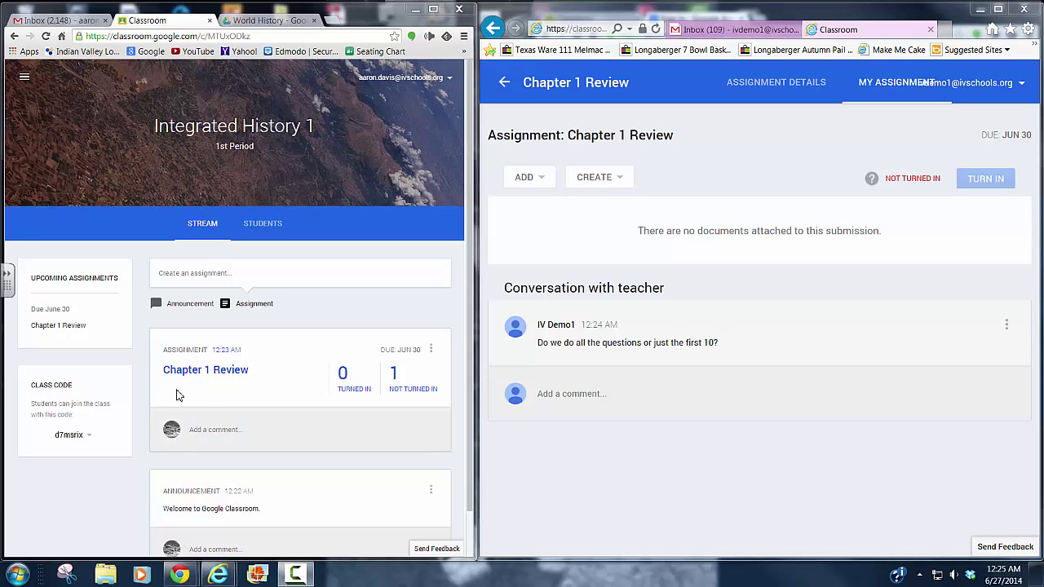
pyautogui.click(212, 372)
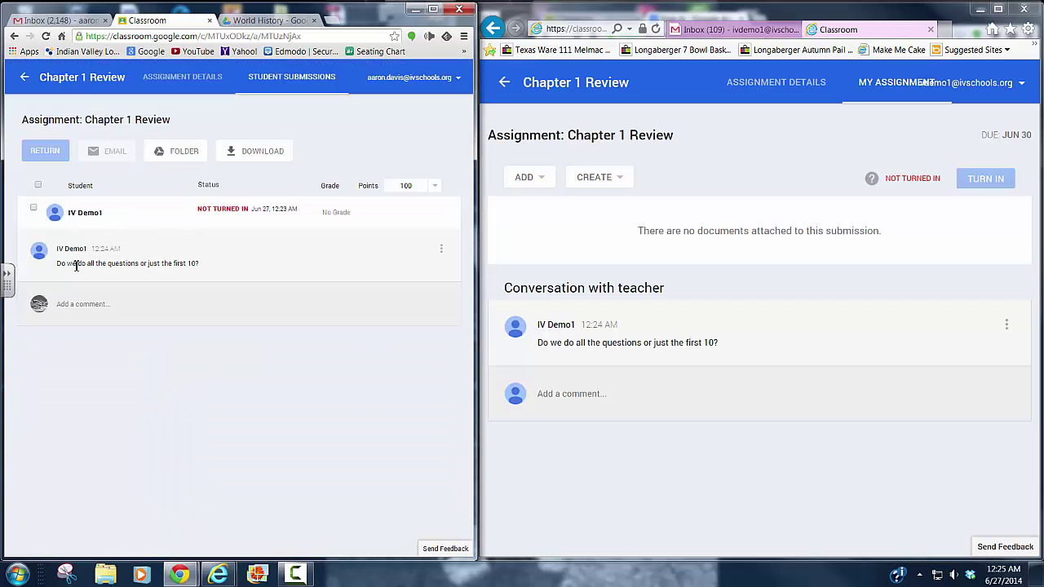
pyautogui.click(102, 295)
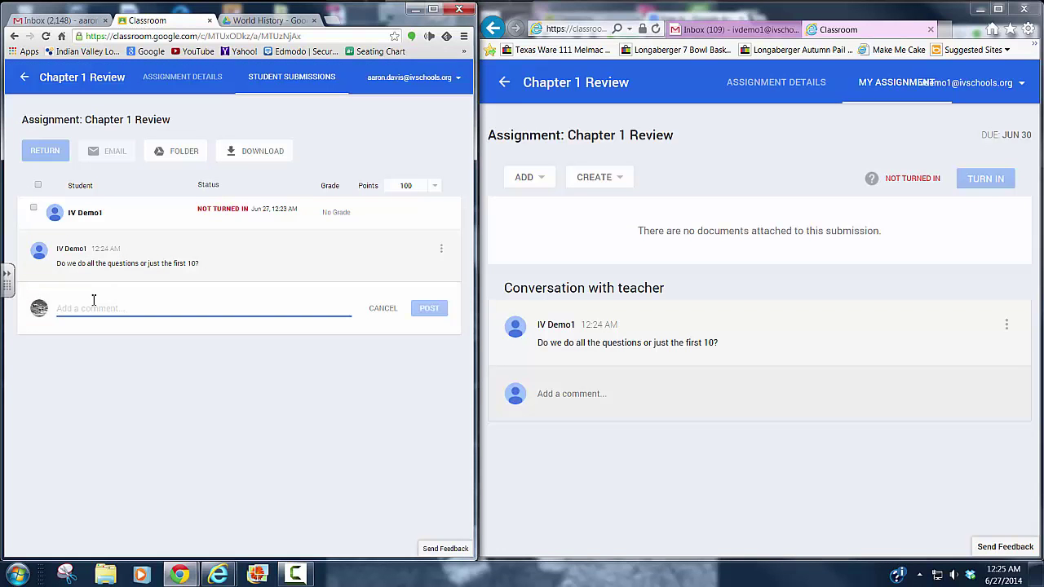
# - Reply as the teacher with 'Just the first 10. :)' and return the student window to the stream
pyautogui.write('ust')
pyautogui.press('BackSpace')
pyautogui.press('BackSpace')
pyautogui.press('BackSpace')
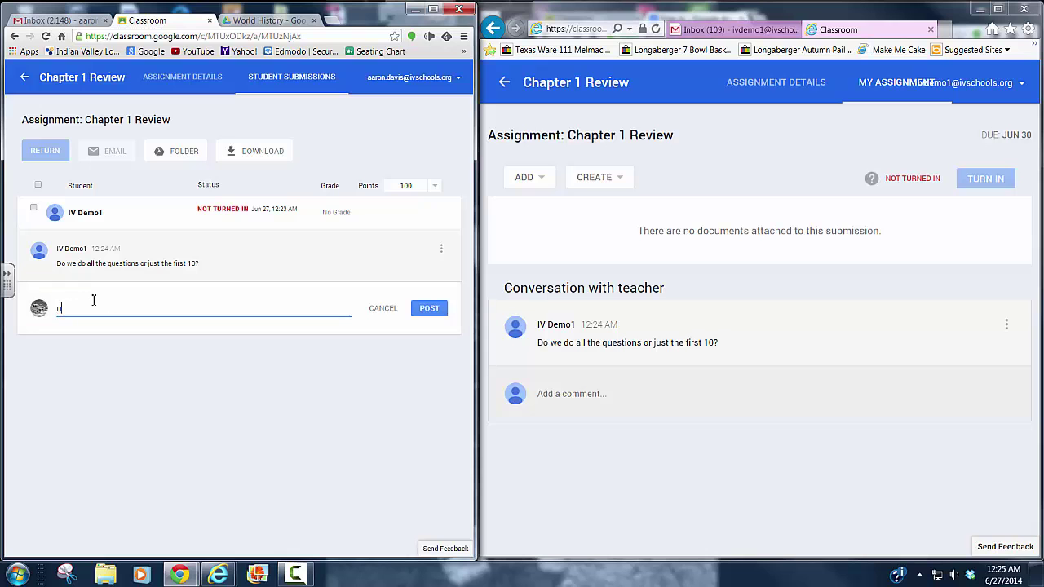
pyautogui.write('Just the first 10.  :)')
pyautogui.click(427, 308)
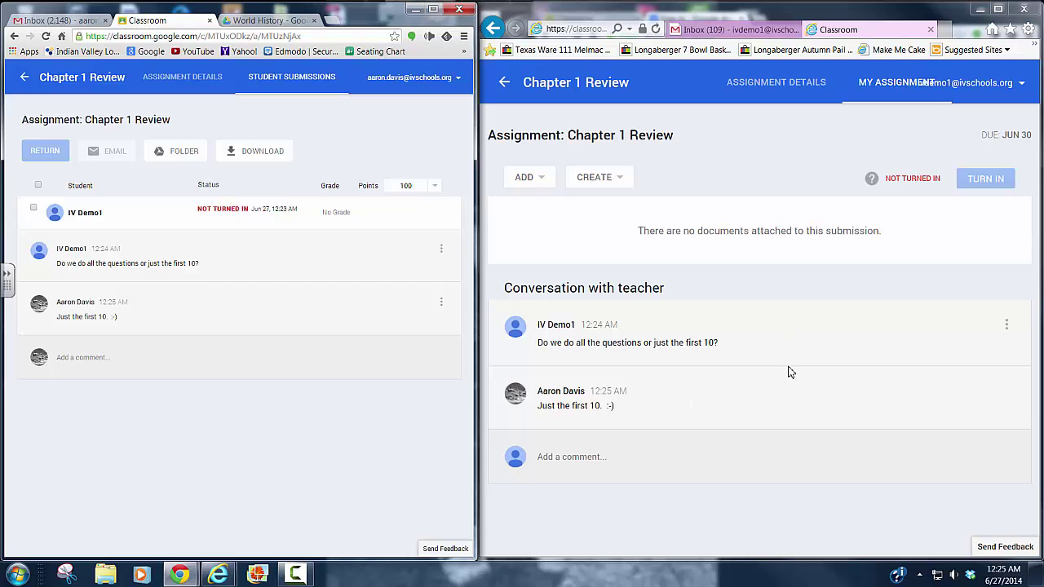
pyautogui.click(504, 83)
# - Show the student's Home page of class cards and put the teacher back on the Integrated History 1 stream
pyautogui.click(505, 84)
pyautogui.click(513, 124)
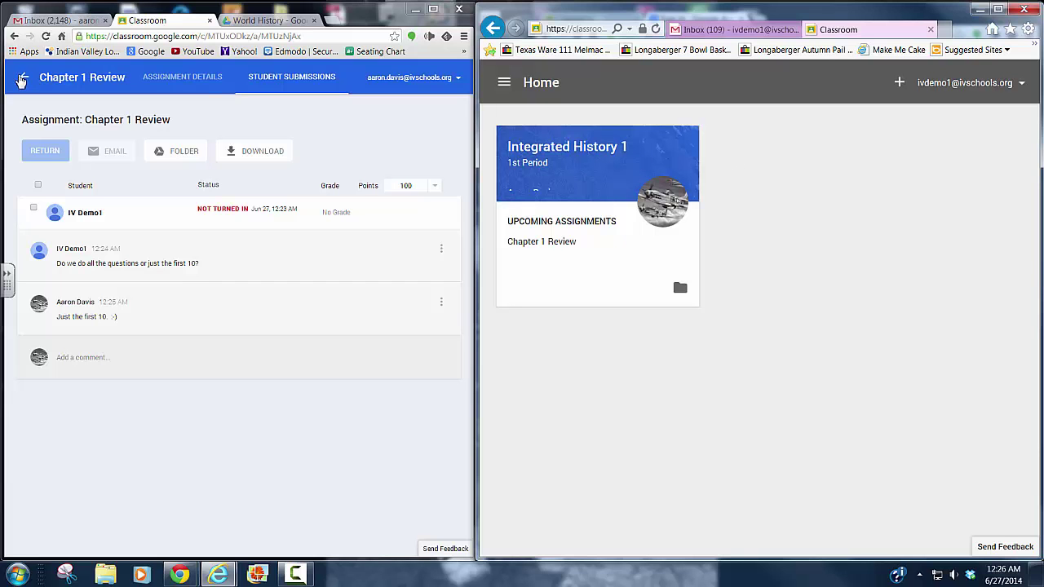
pyautogui.click(24, 76)
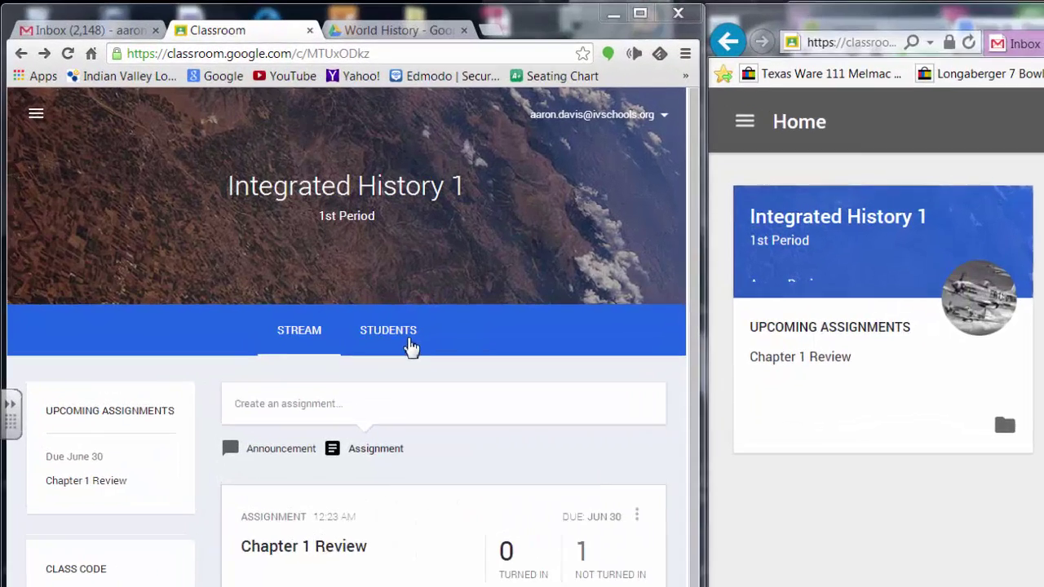
# - Navigate via Home into Integrated History 1 and its student roster
pyautogui.click(263, 223)
pyautogui.click(38, 157)
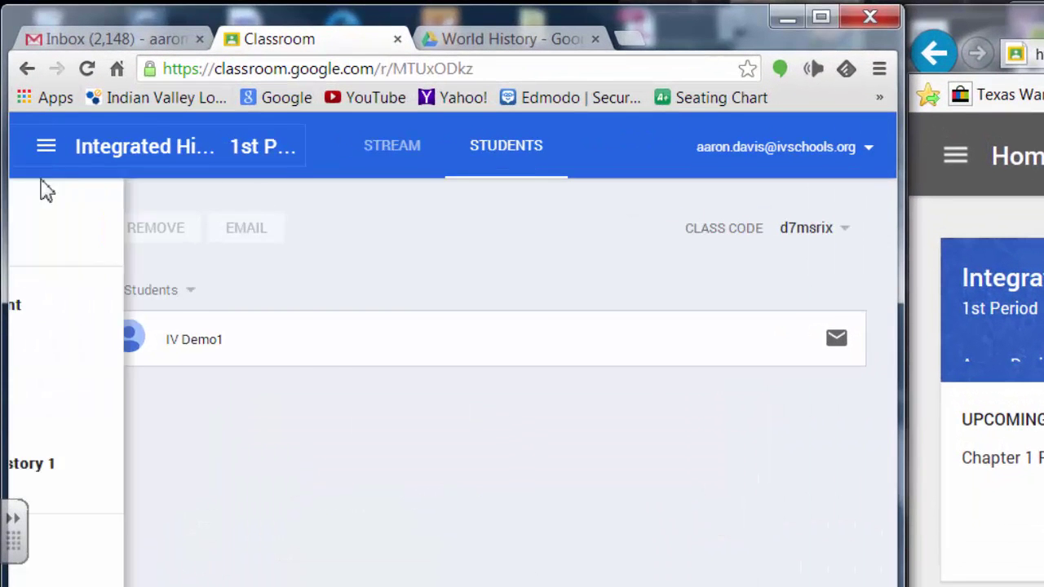
pyautogui.click(56, 231)
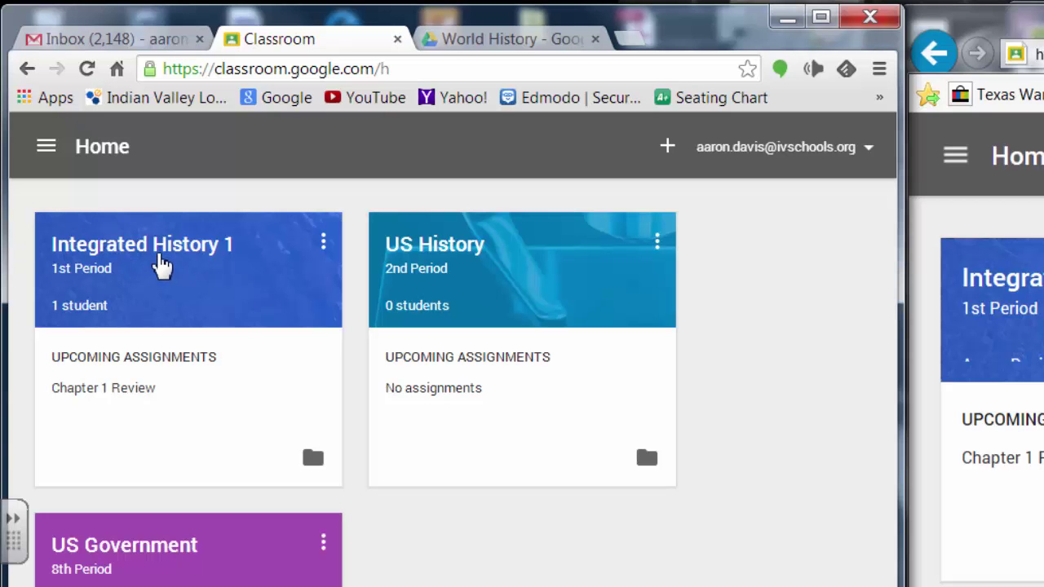
pyautogui.click(161, 261)
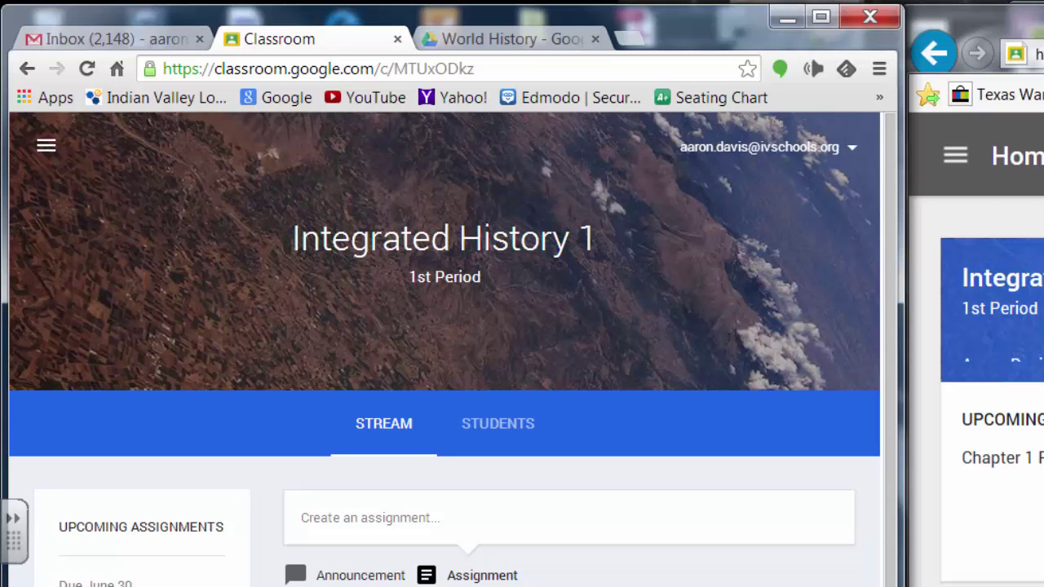
pyautogui.click(499, 426)
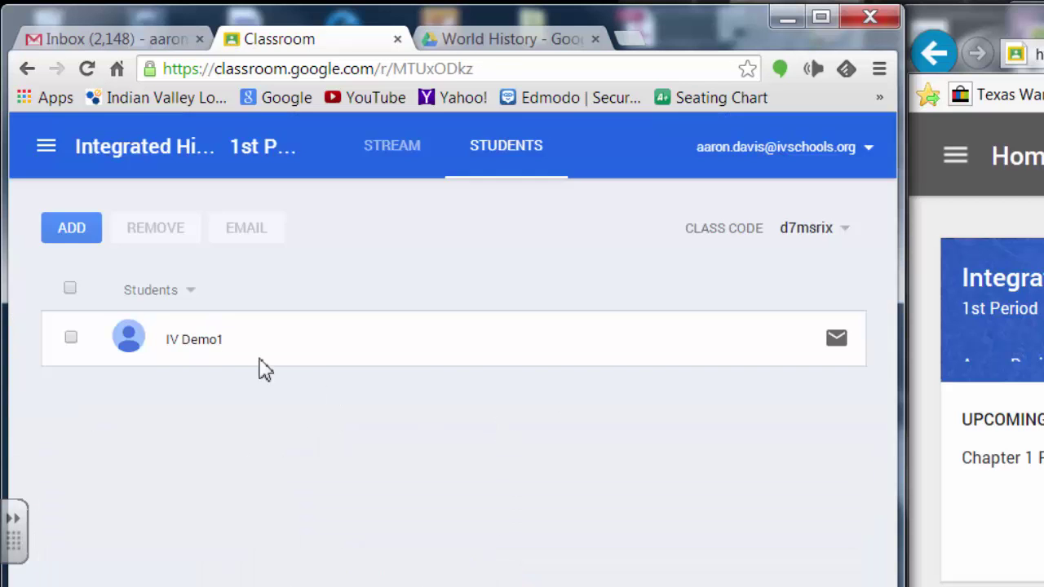
# - In Select students, search for and tick the second and third demo student accounts
pyautogui.click(73, 236)
pyautogui.click(171, 440)
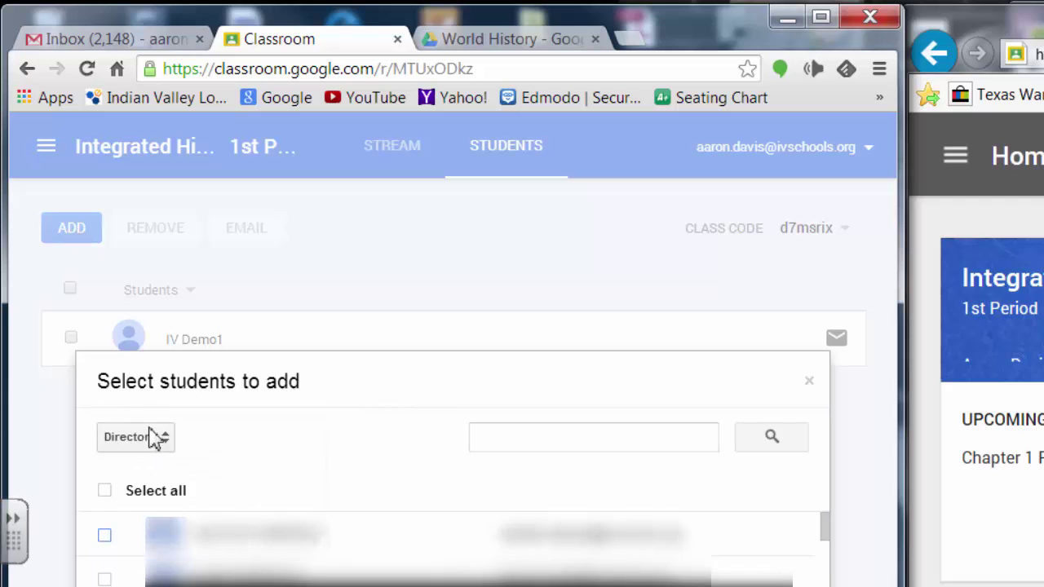
pyautogui.click(517, 445)
pyautogui.write('ivdemo2')
pyautogui.press('Return')
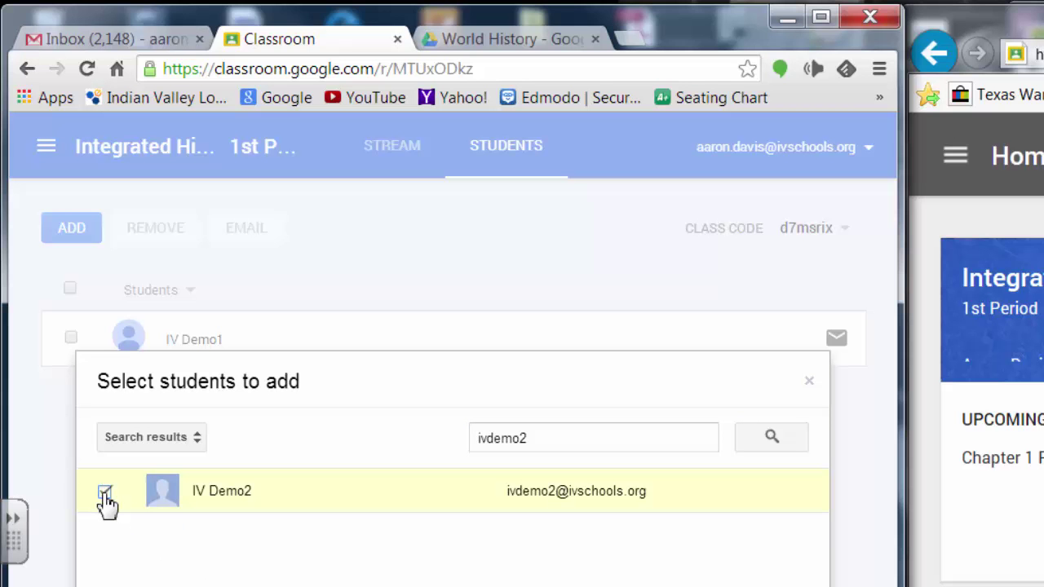
pyautogui.click(105, 493)
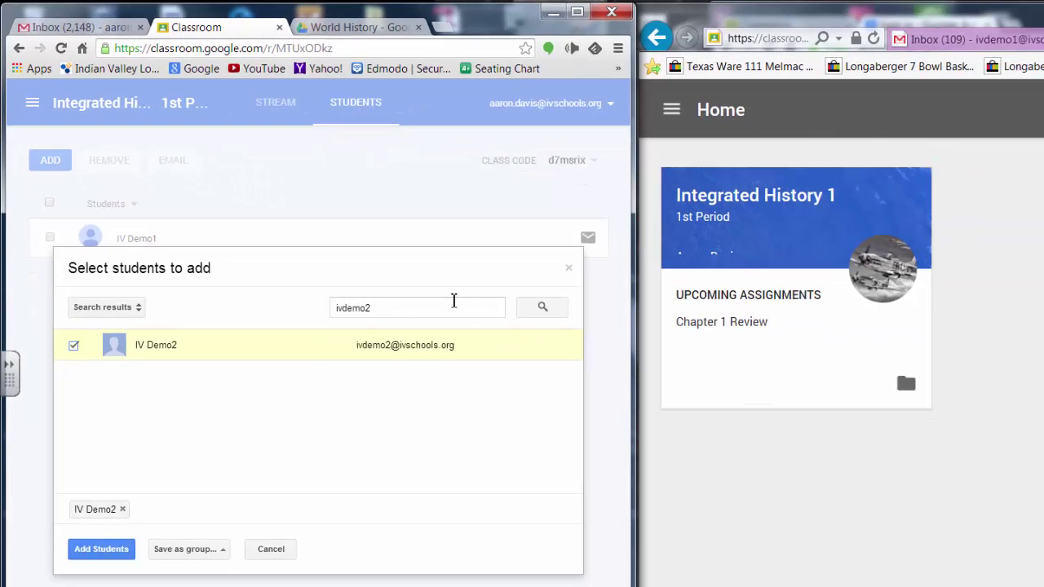
pyautogui.click(393, 306)
pyautogui.press('BackSpace')
pyautogui.write('3')
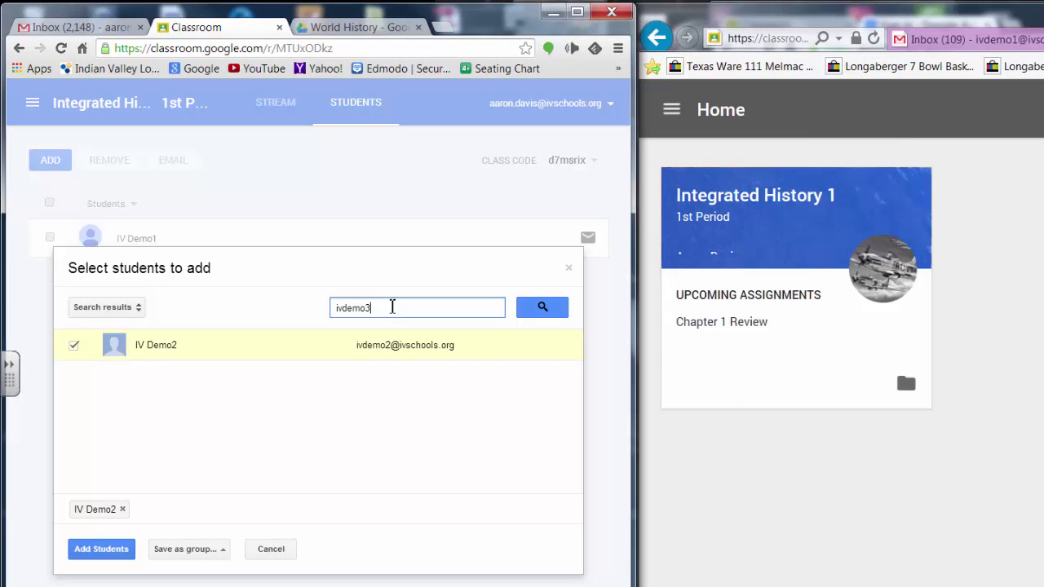
pyautogui.press('Return')
pyautogui.click(73, 345)
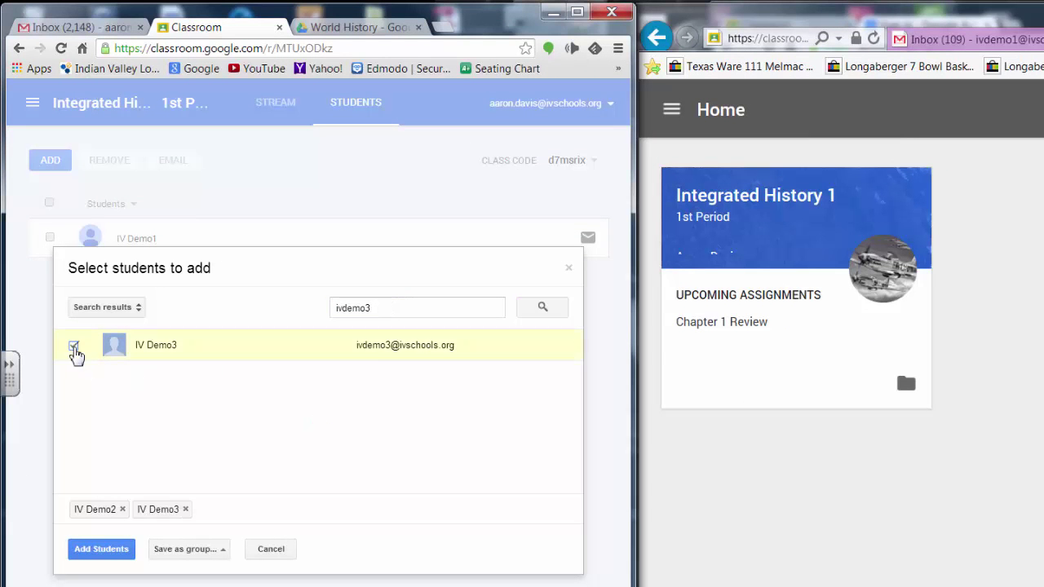
# - Tick the fourth and fifth demo student accounts as well and add all four to the class
pyautogui.click(414, 315)
pyautogui.press('BackSpace')
pyautogui.write('4')
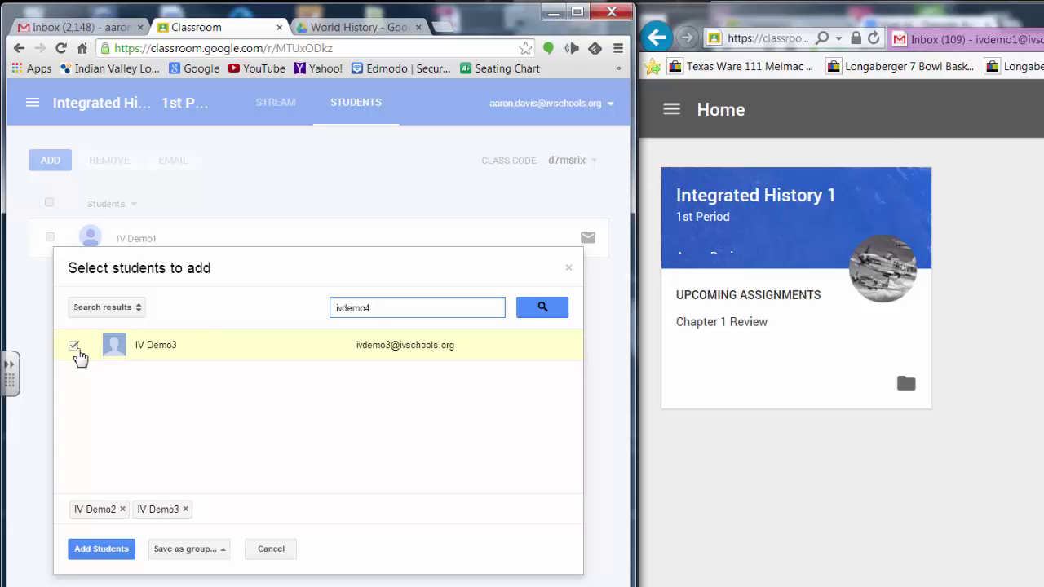
pyautogui.click(534, 311)
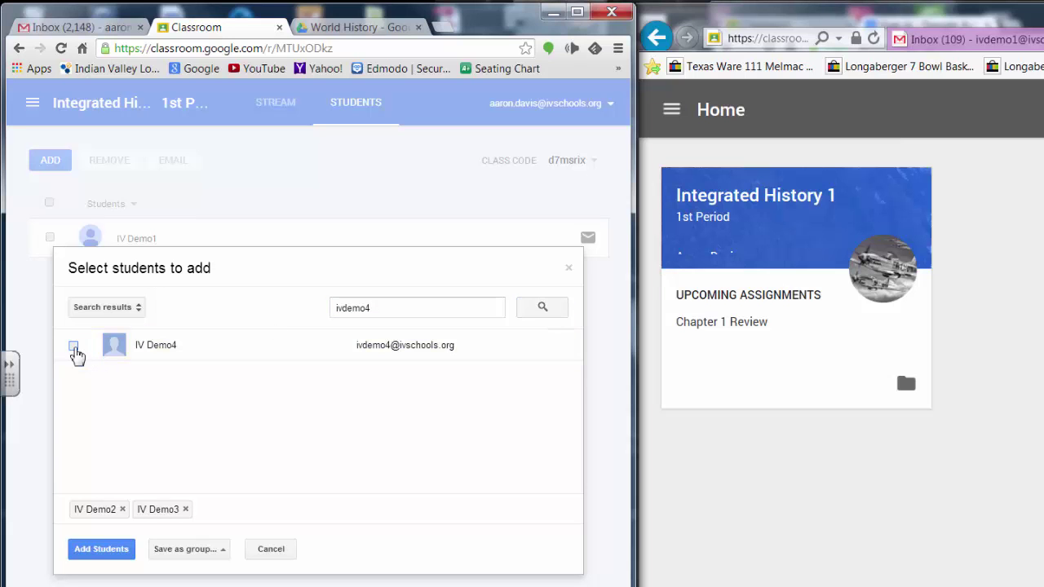
pyautogui.click(74, 347)
pyautogui.click(410, 317)
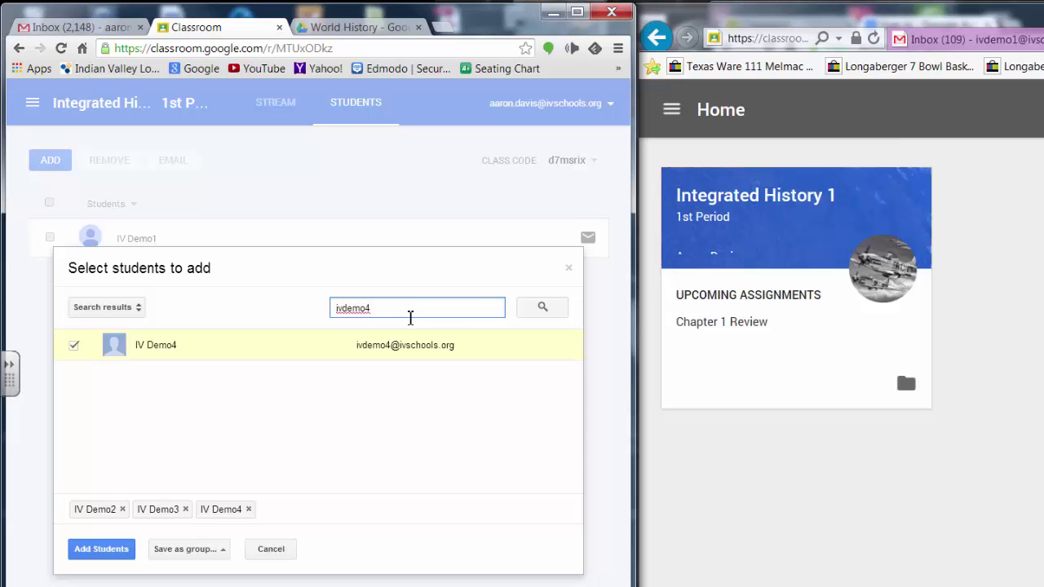
pyautogui.press('BackSpace')
pyautogui.write('5')
pyautogui.click(550, 308)
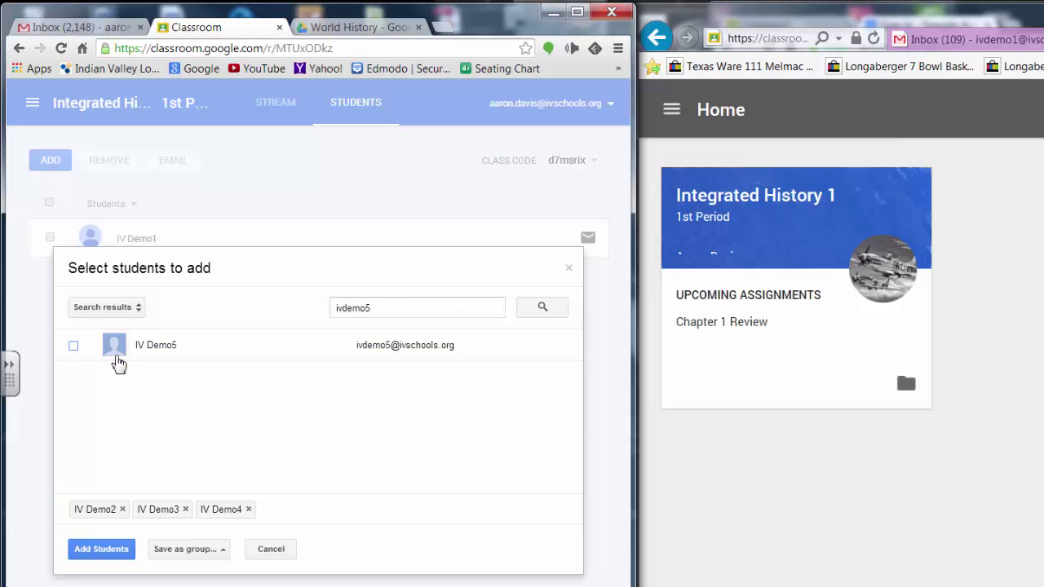
pyautogui.click(73, 346)
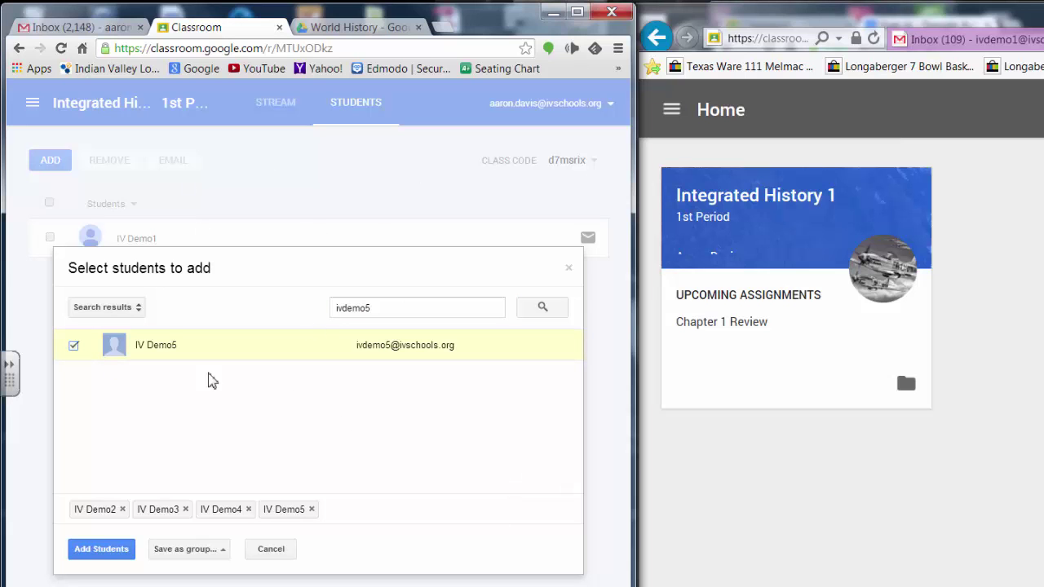
pyautogui.click(103, 550)
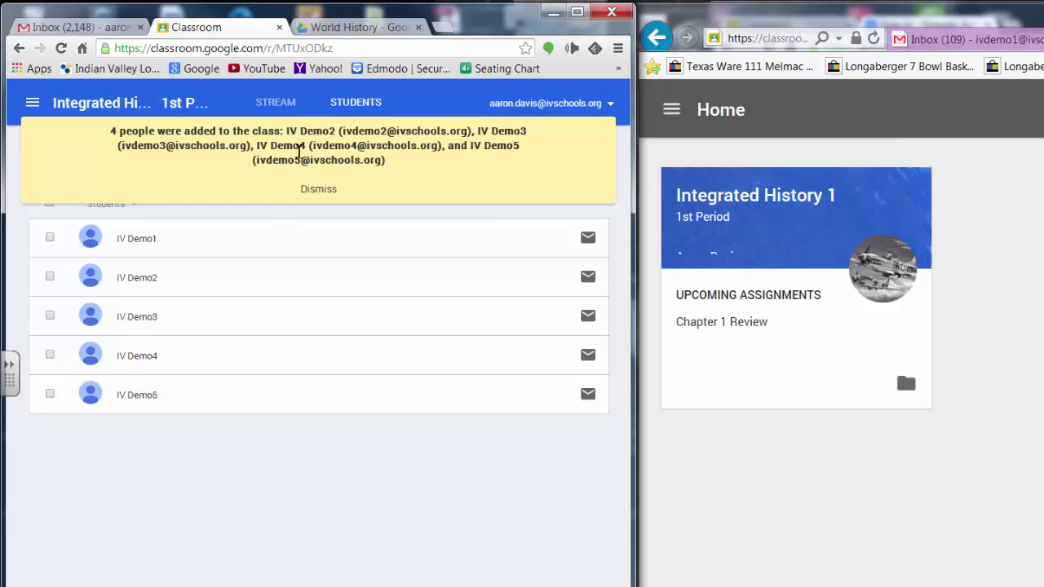
# - Dismiss the students-added notice, select all five Integrated History 1 students, and start an email to them
pyautogui.click(321, 192)
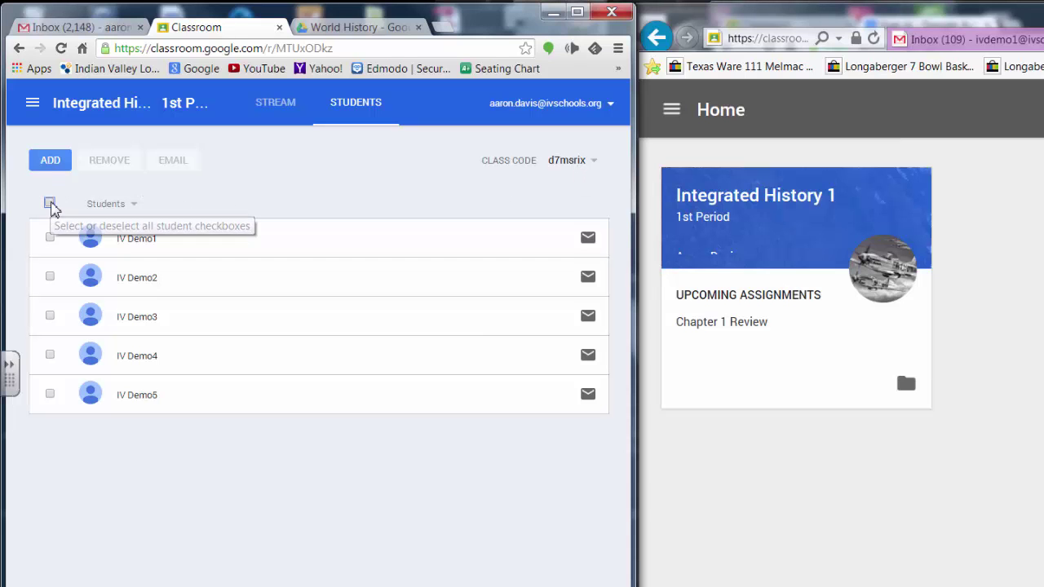
pyautogui.click(50, 204)
pyautogui.click(34, 112)
pyautogui.click(102, 327)
pyautogui.click(359, 302)
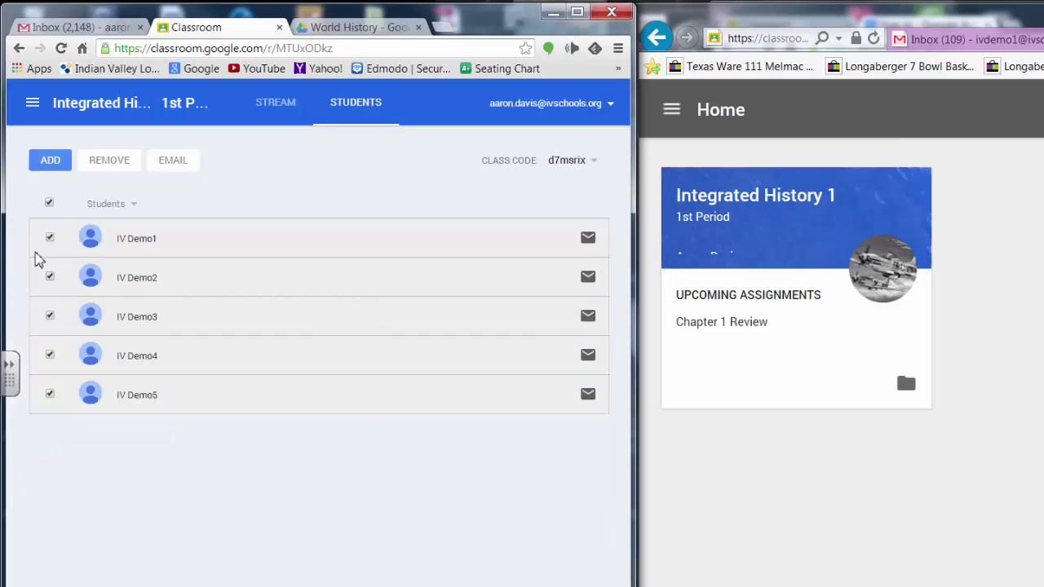
pyautogui.click(49, 204)
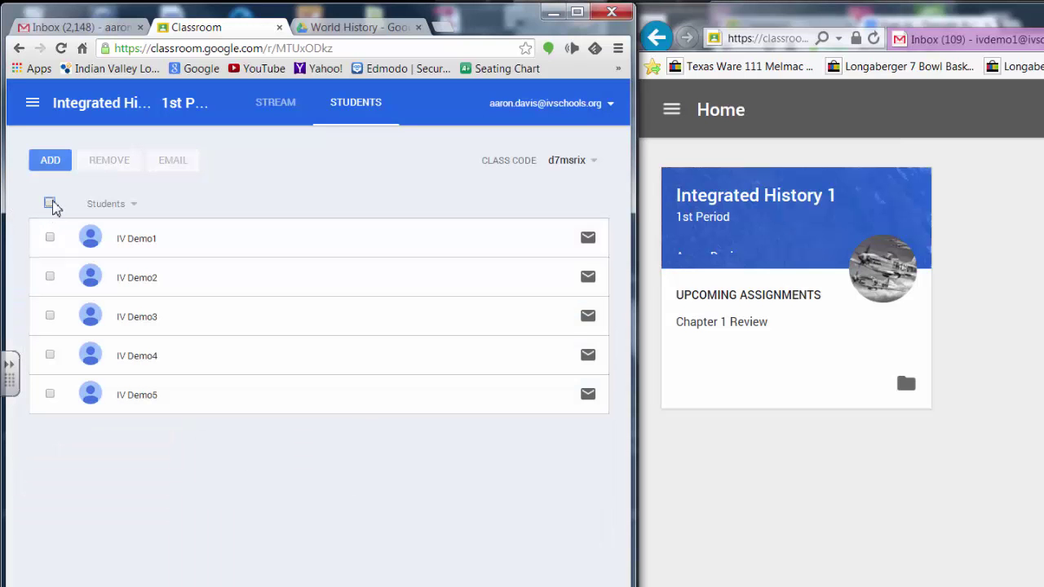
pyautogui.click(49, 204)
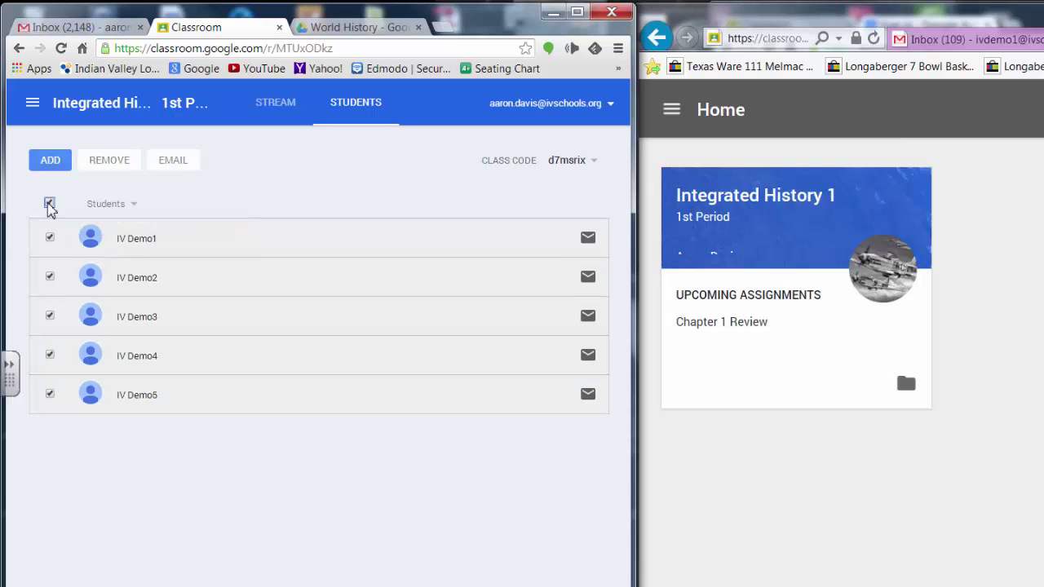
pyautogui.click(171, 166)
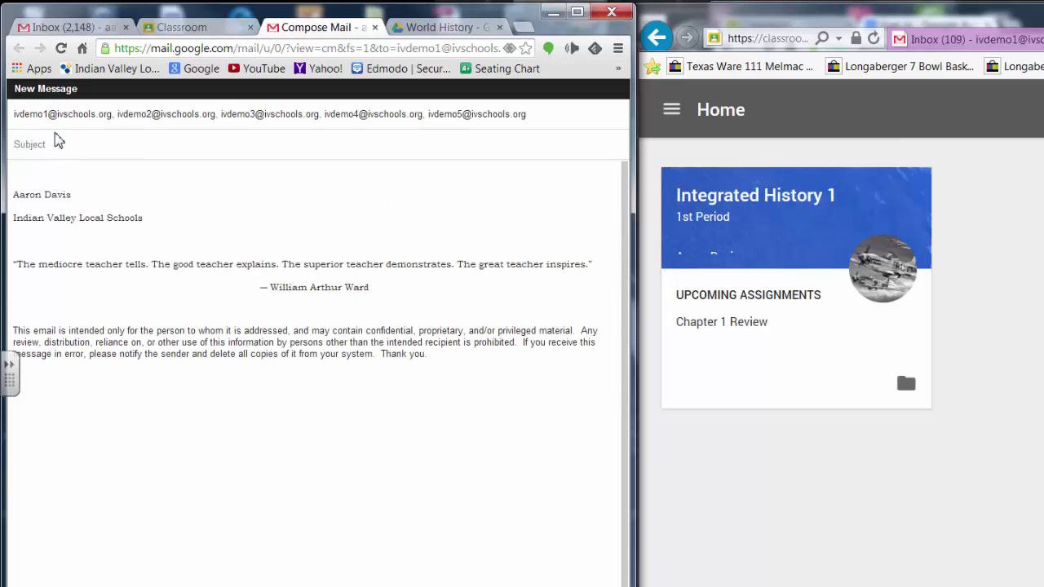
# - Send the students an email titled 'Study' saying 'Quiz tomorrow. Don't forget to study!'
pyautogui.write('Studey')
pyautogui.press('Tab')
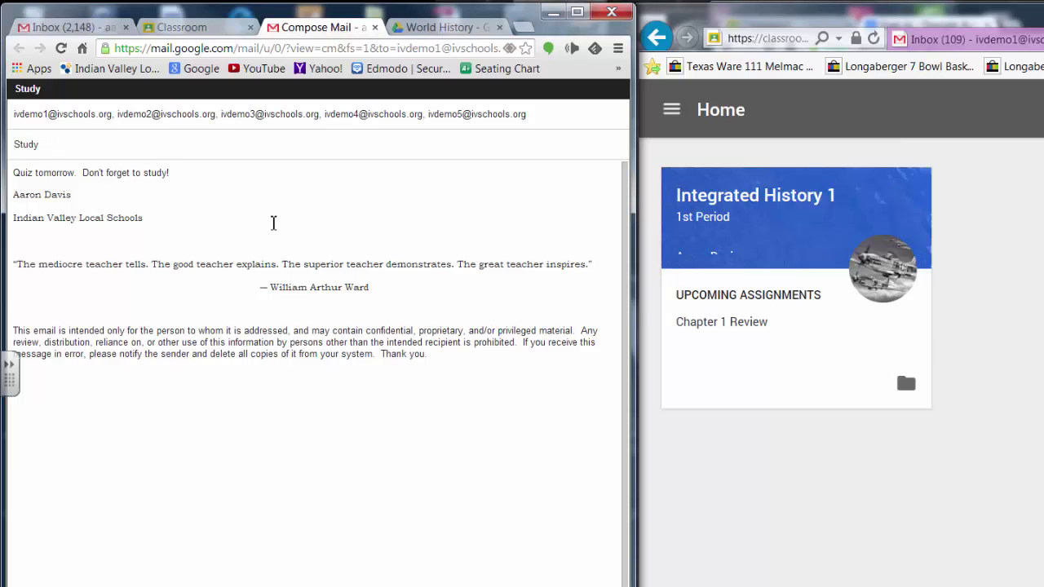
pyautogui.hotkey('ctrl', 'Return')
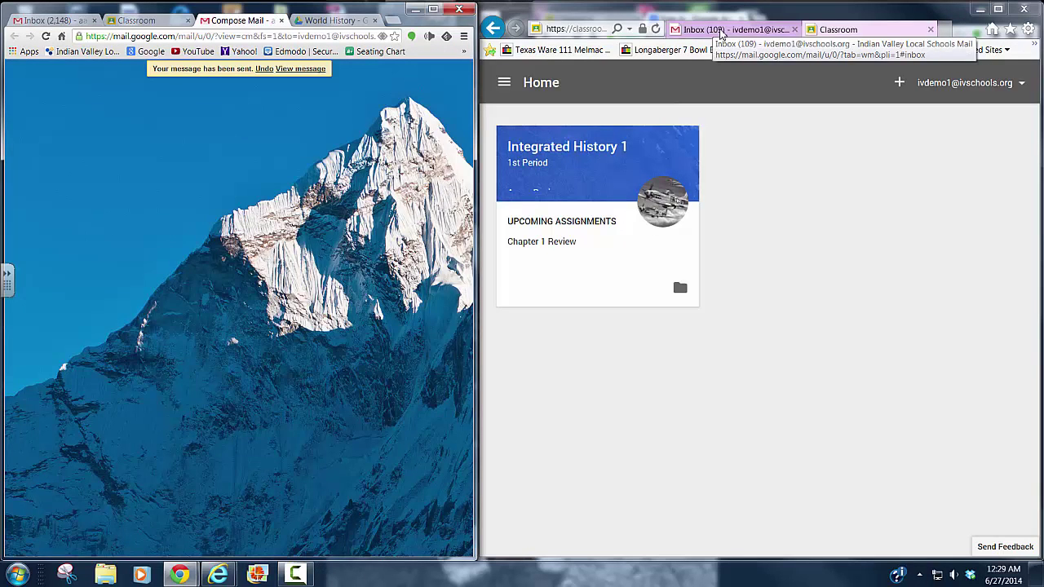
# - Open the received 'Study' email in the student's Gmail inbox, then return to the student's Classroom home page
pyautogui.click(720, 30)
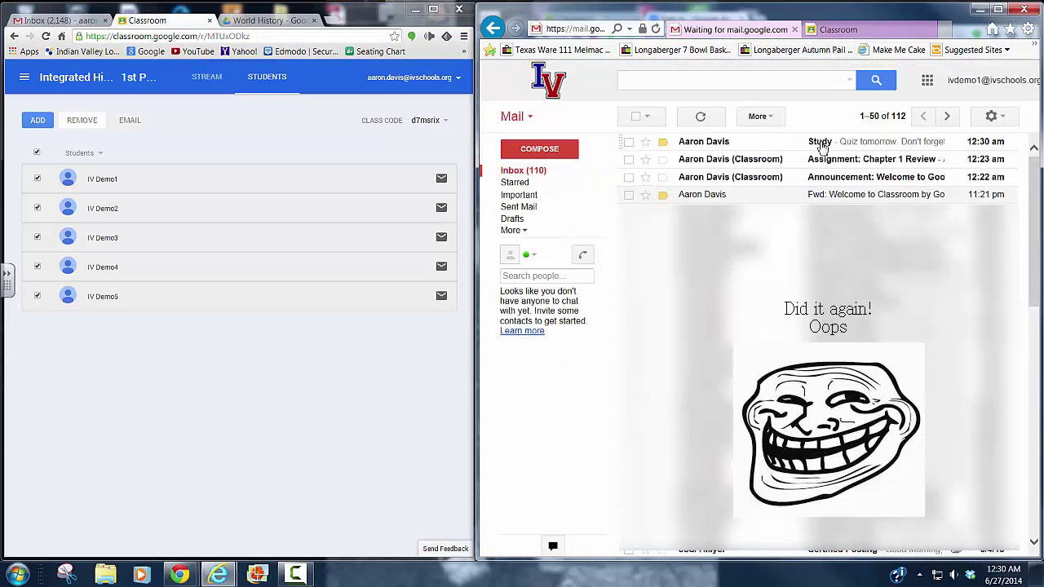
pyautogui.click(818, 143)
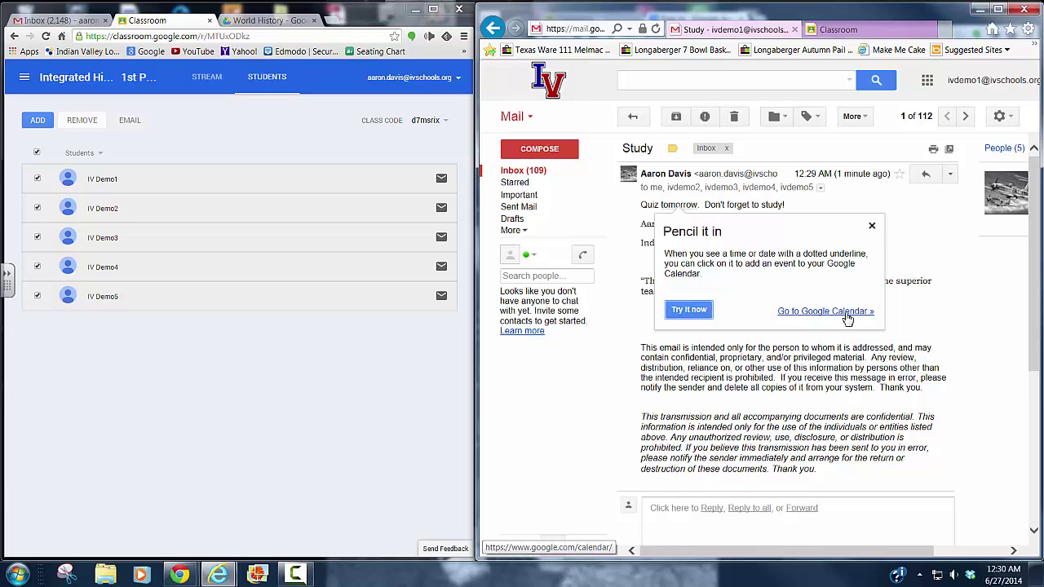
pyautogui.click(873, 228)
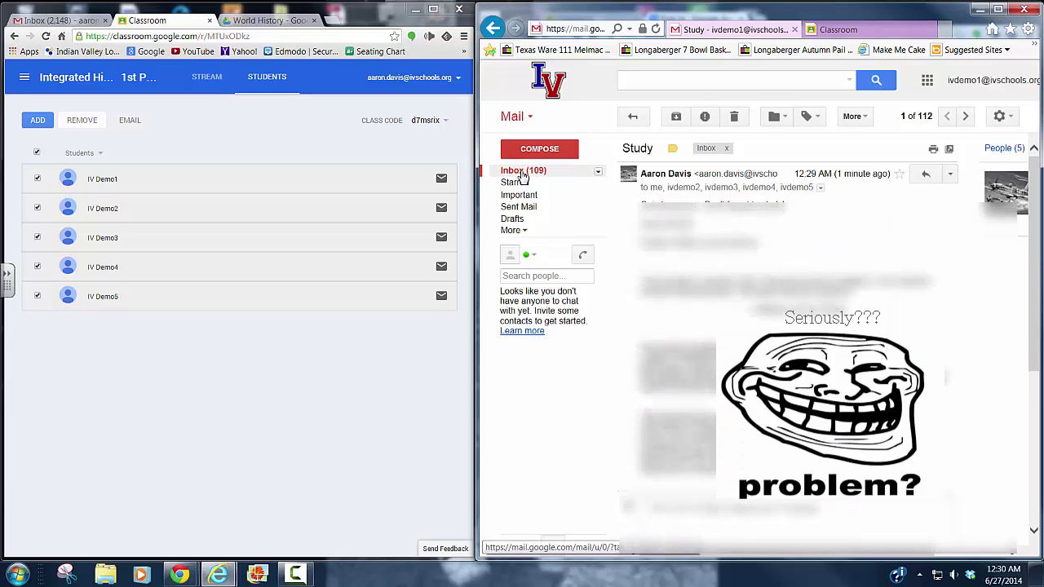
pyautogui.click(522, 173)
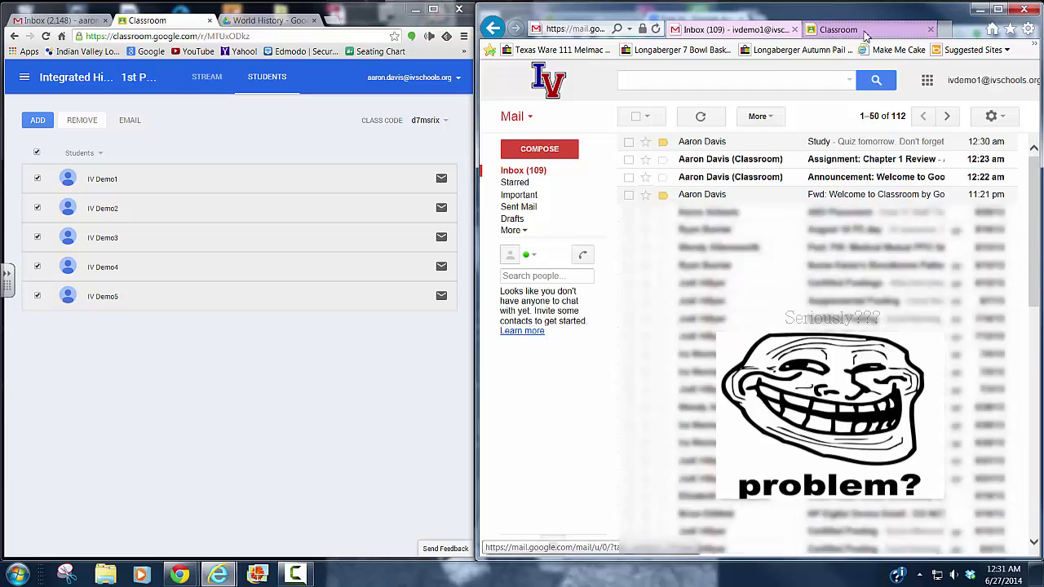
pyautogui.click(862, 31)
pyautogui.click(548, 129)
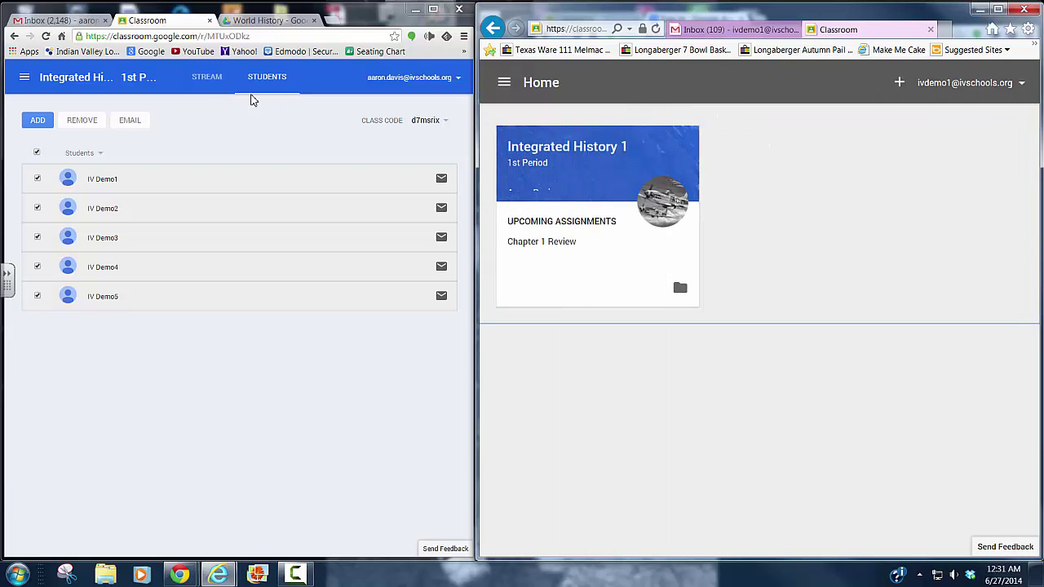
# - Go to the teacher's Classroom home page, then reopen the Integrated History 1 class
pyautogui.click(27, 79)
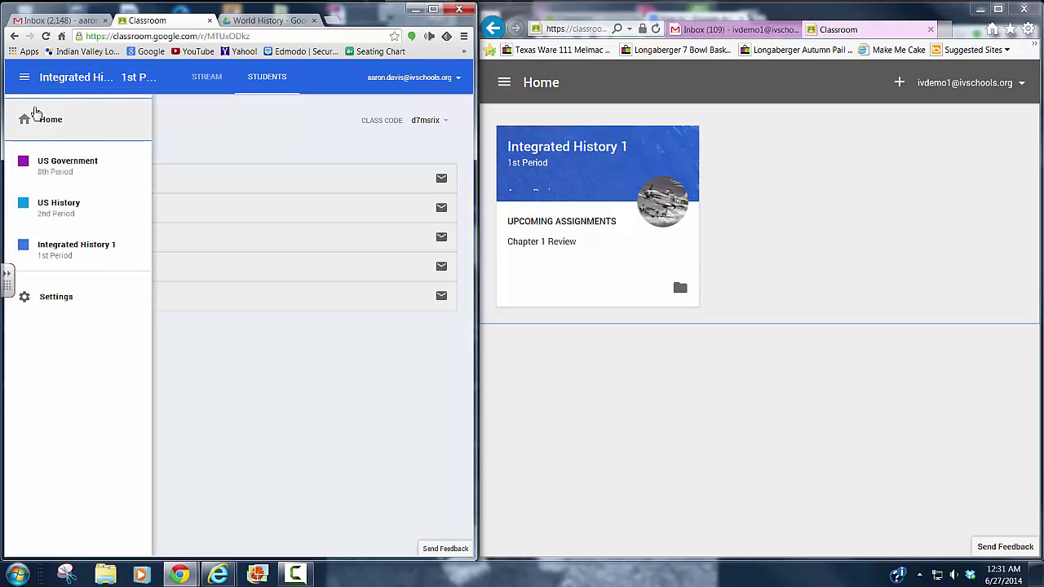
pyautogui.click(37, 123)
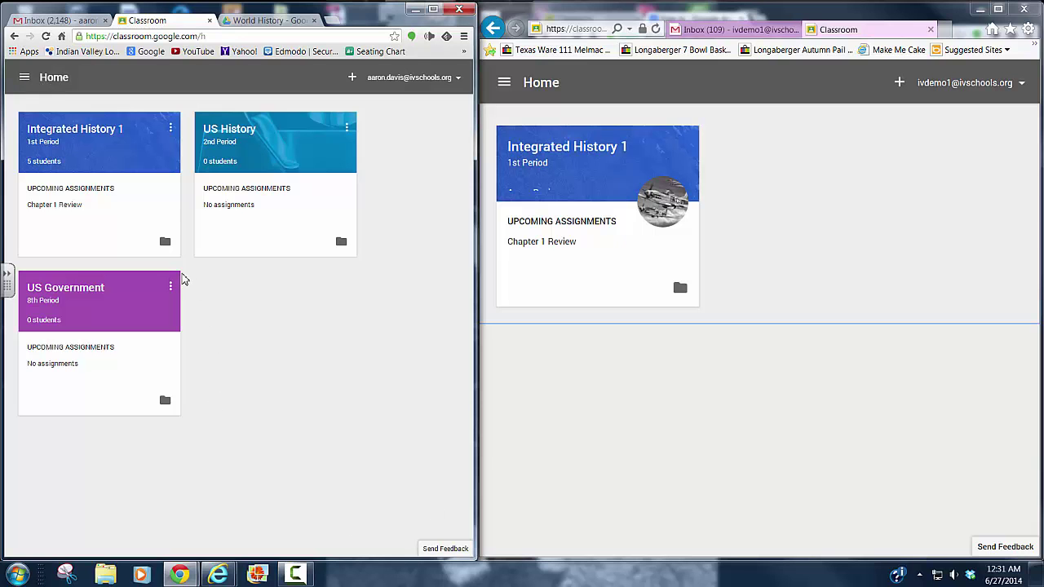
pyautogui.click(51, 78)
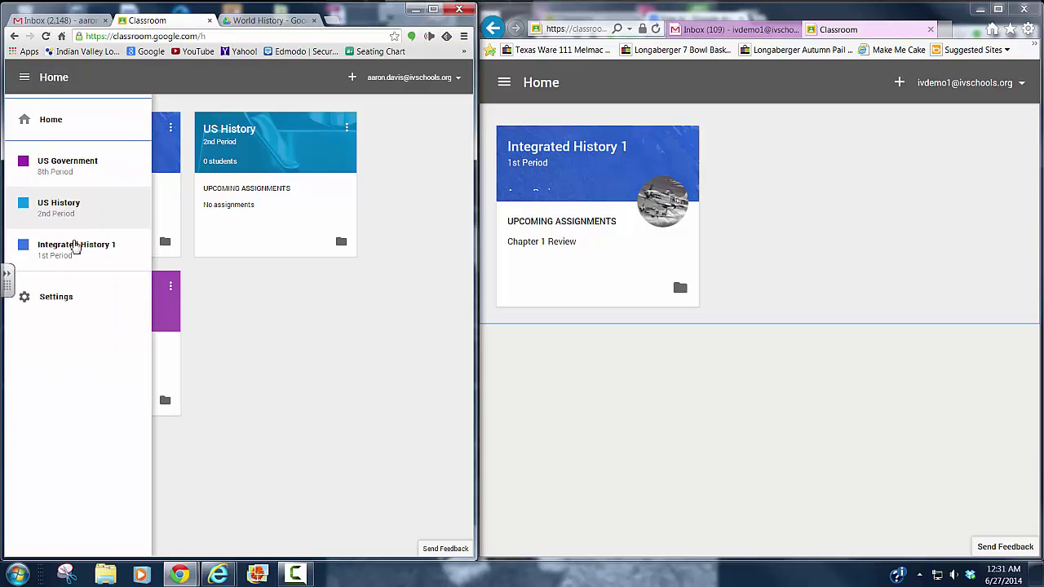
pyautogui.click(75, 254)
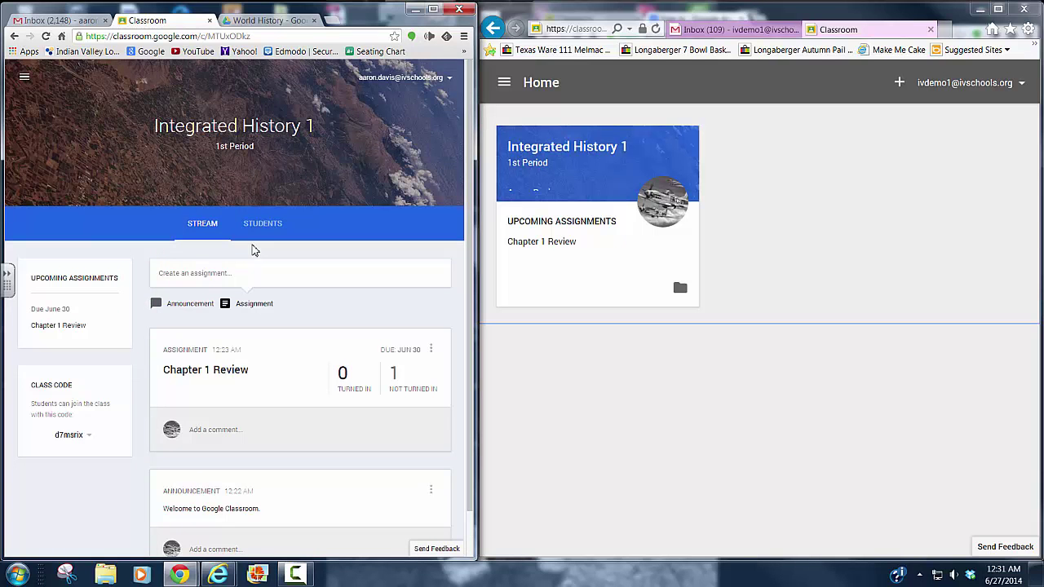
# - Look over the class stream and highlight 'History 1' in the class title
pyautogui.scroll(-2, 140, 357)
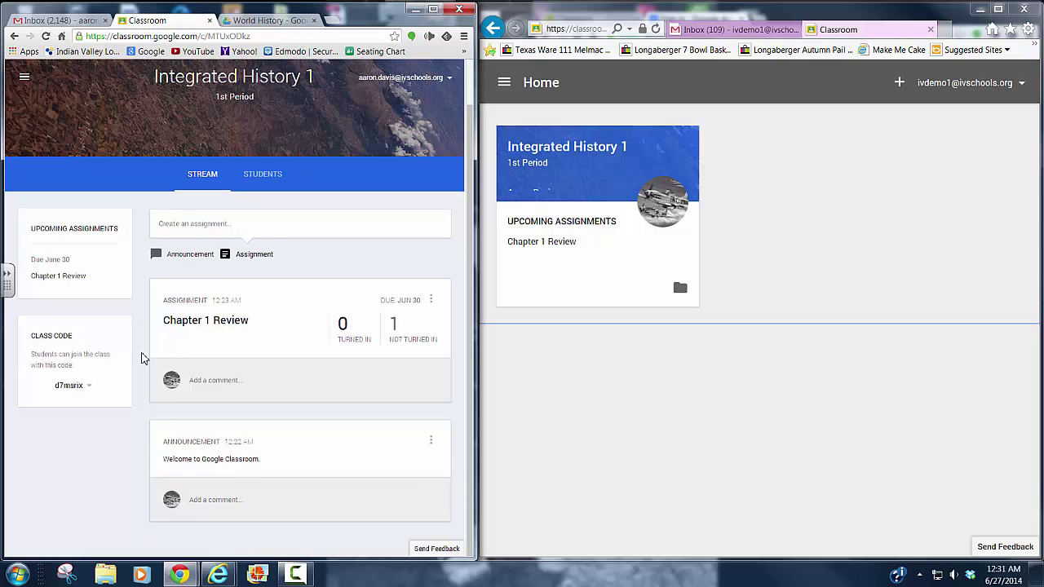
pyautogui.scroll(2, 146, 428)
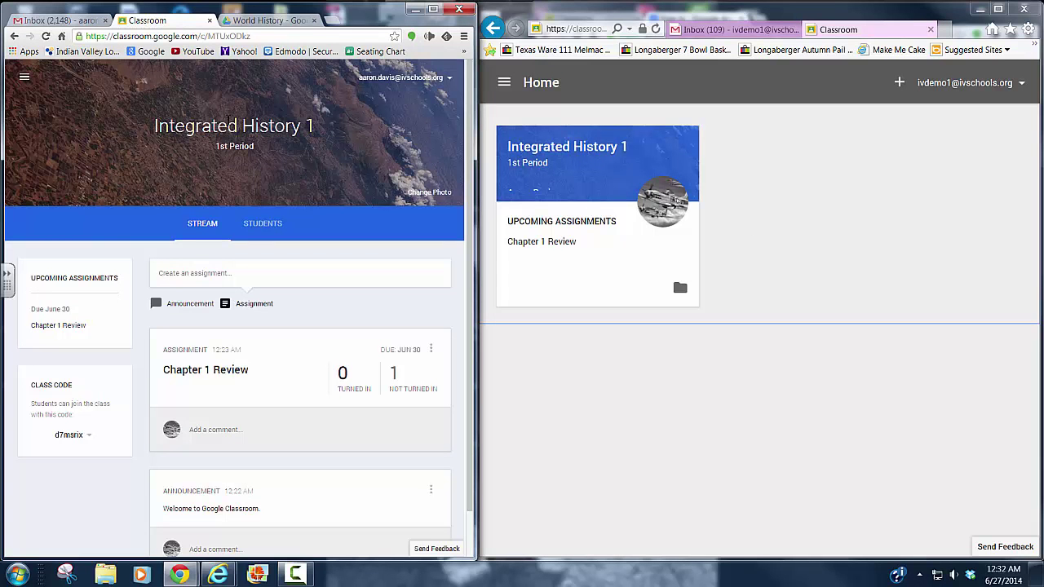
pyautogui.moveTo(243, 127); pyautogui.dragTo(322, 127)
pyautogui.click(328, 129)
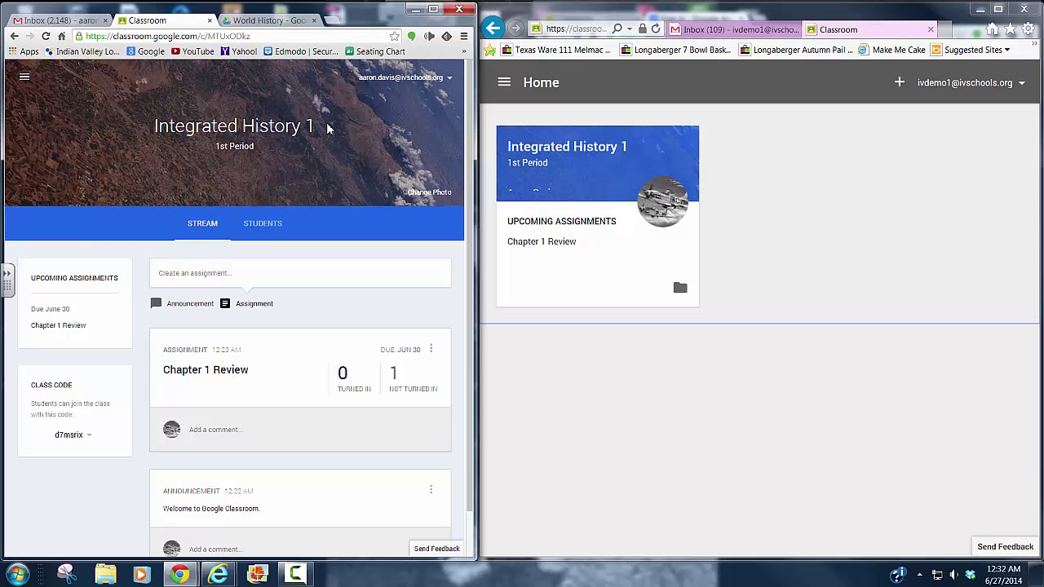